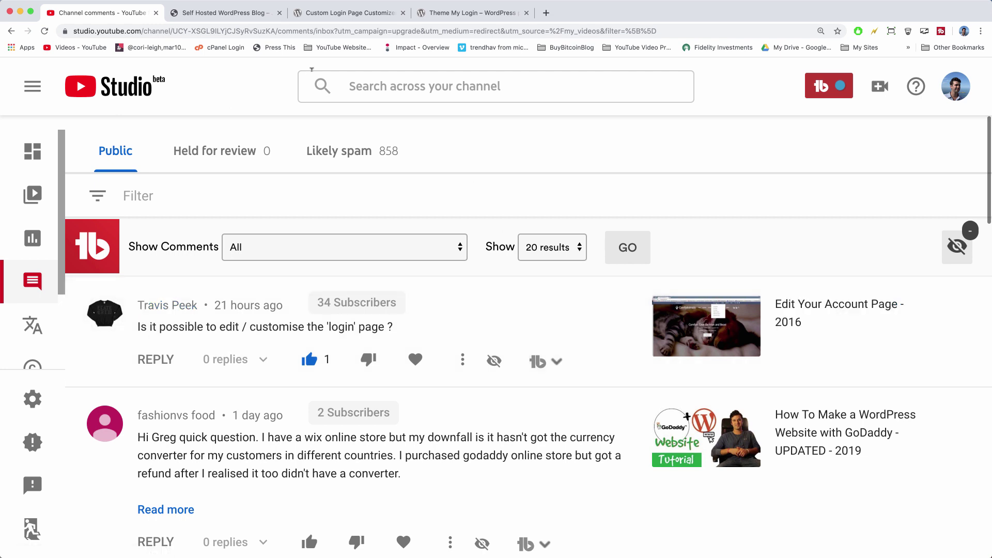
click(228, 16)
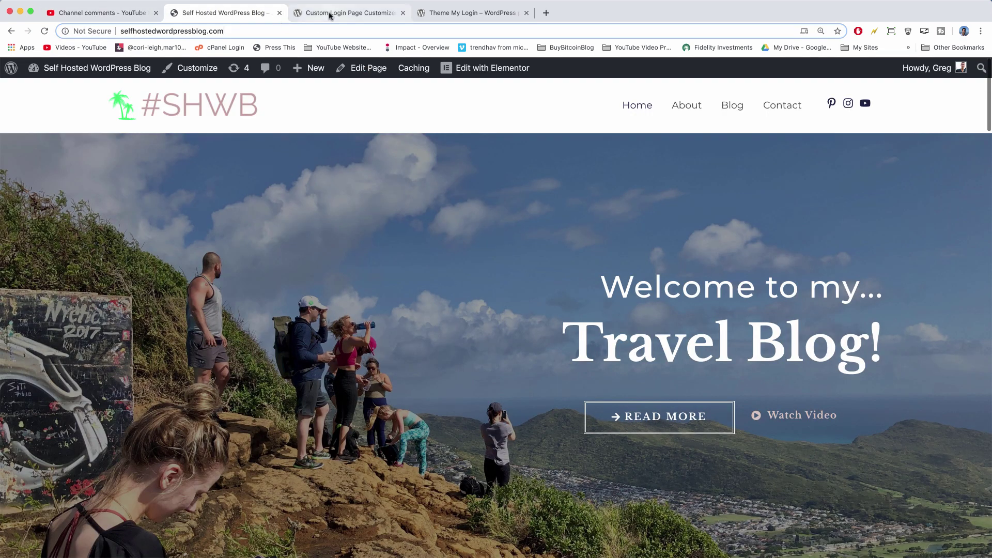
click(371, 16)
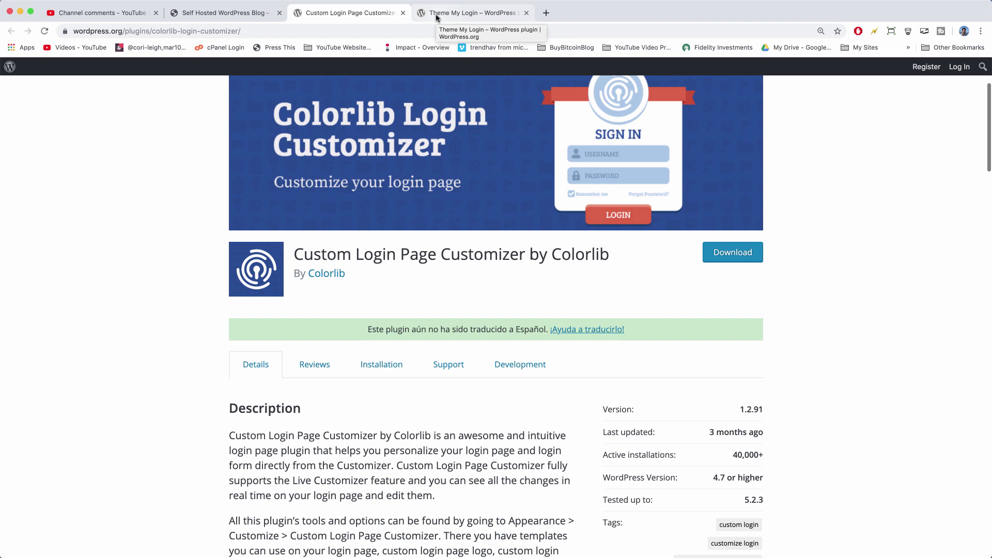
scroll(478, 187, up, 3)
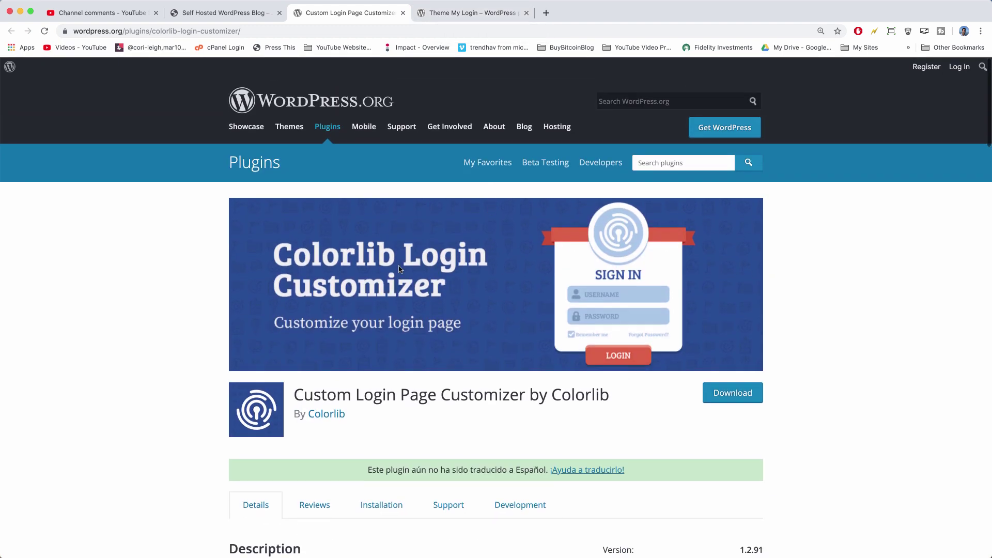
click(437, 11)
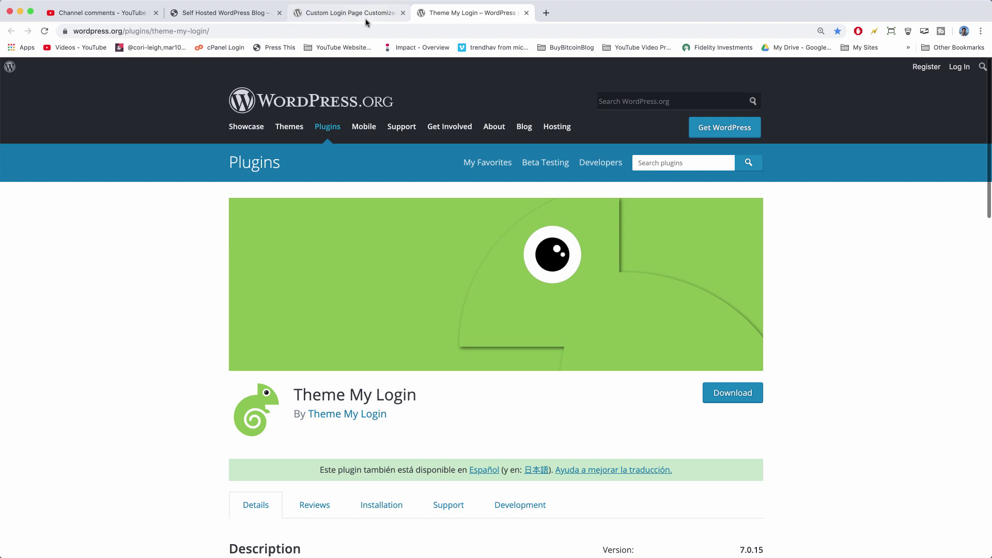
click(347, 19)
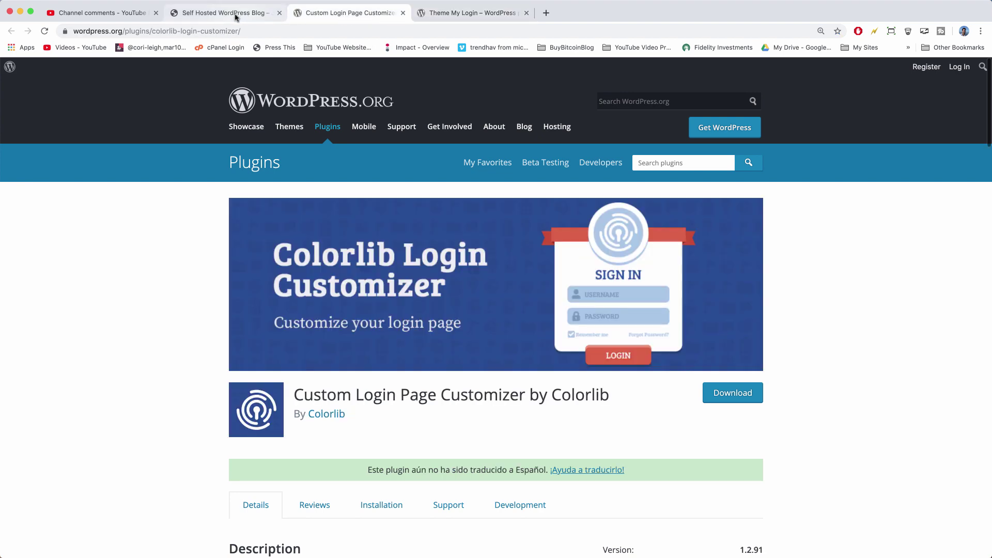
click(241, 19)
- Load the blog's admin area via /wp and open the WordPress Dashboard
click(249, 32)
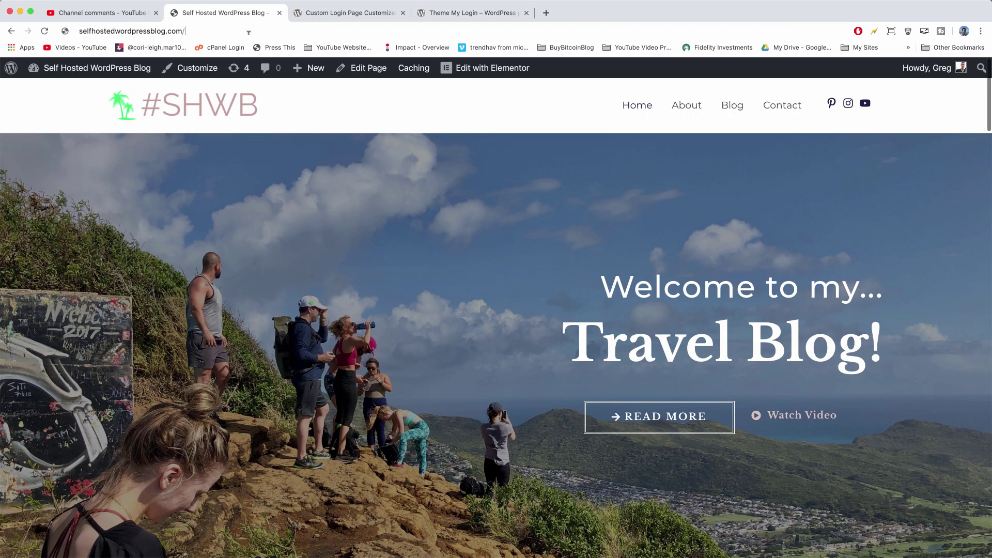
text(/wp)
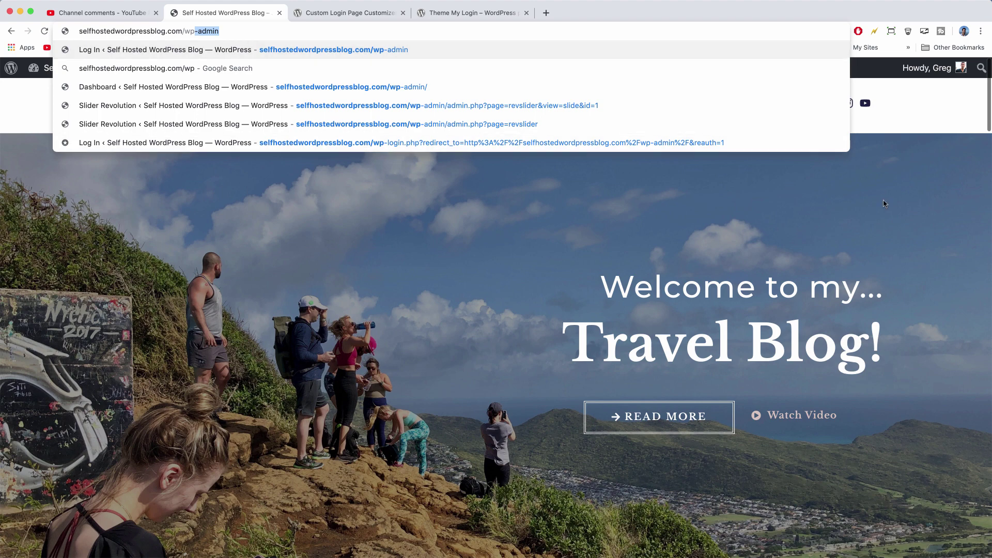
key(Return)
mouse_move(924, 70)
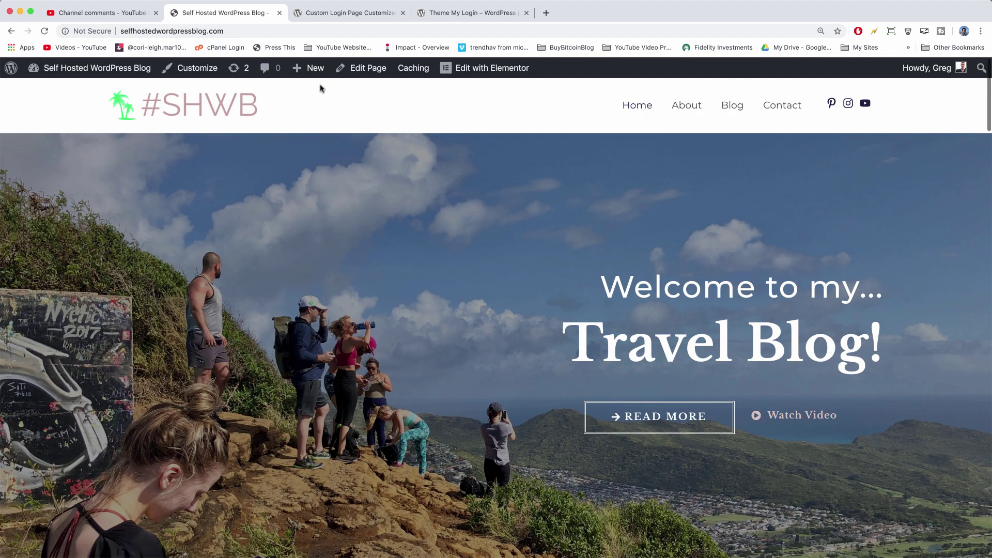
click(117, 70)
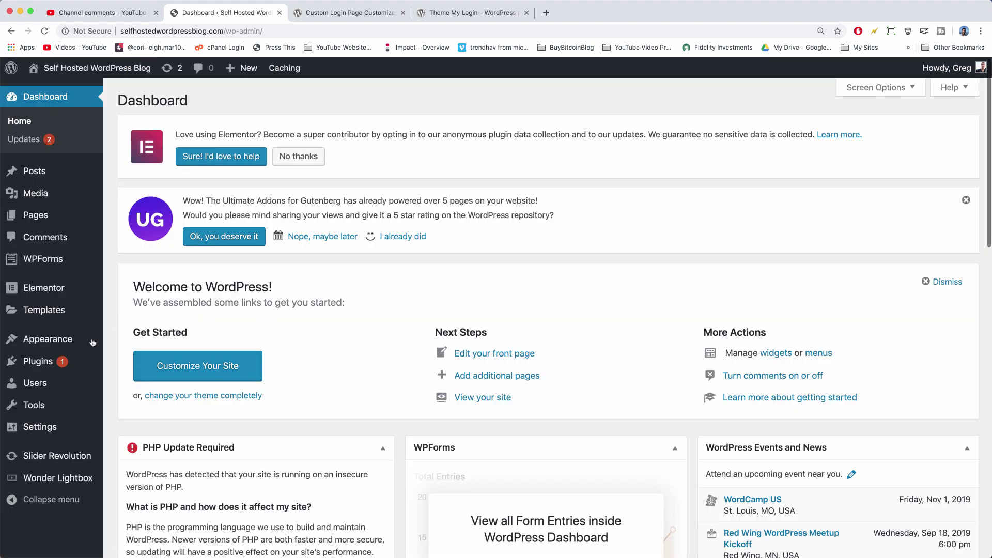
- Go to Plugins > Add New, then switch back to the Colorlib plugin page tab
mouse_move(66, 360)
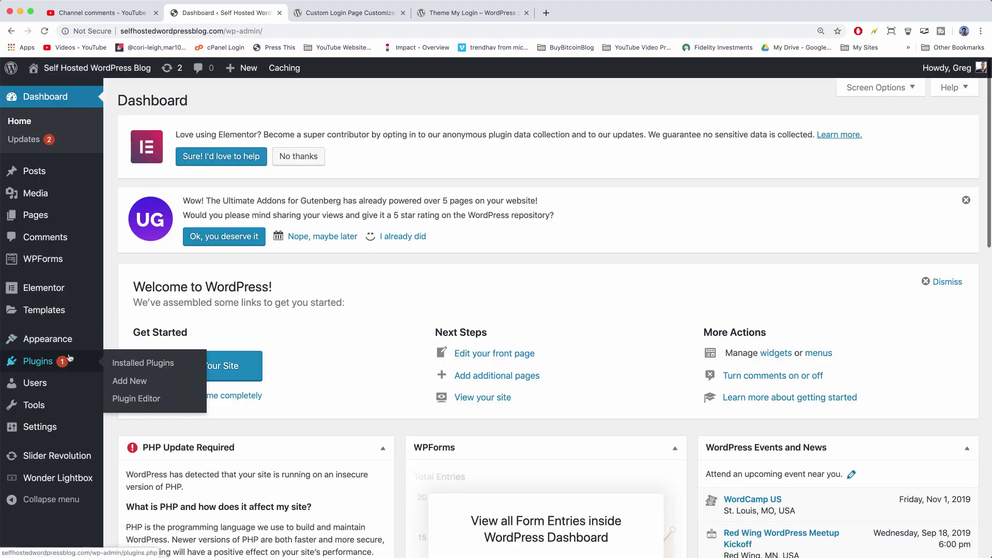
click(130, 381)
click(348, 12)
mouse_move(407, 178)
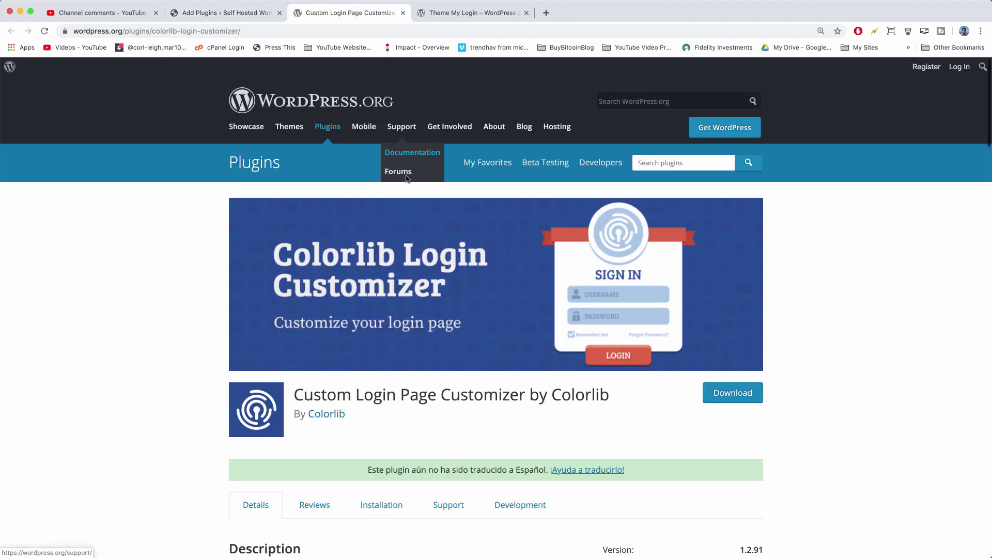
- Back on Add Plugins, search for 'colorlib customizer'
click(237, 12)
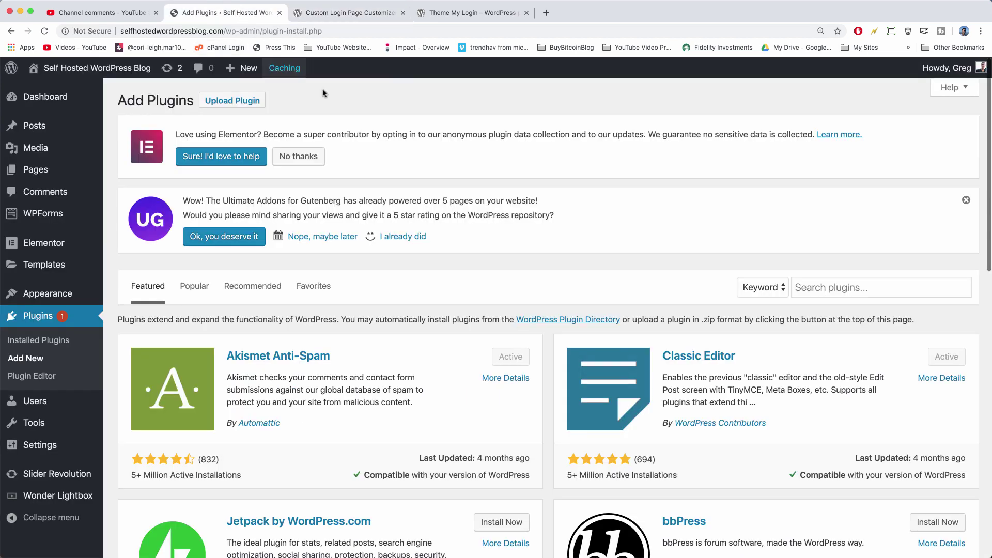
click(827, 288)
text(colo)
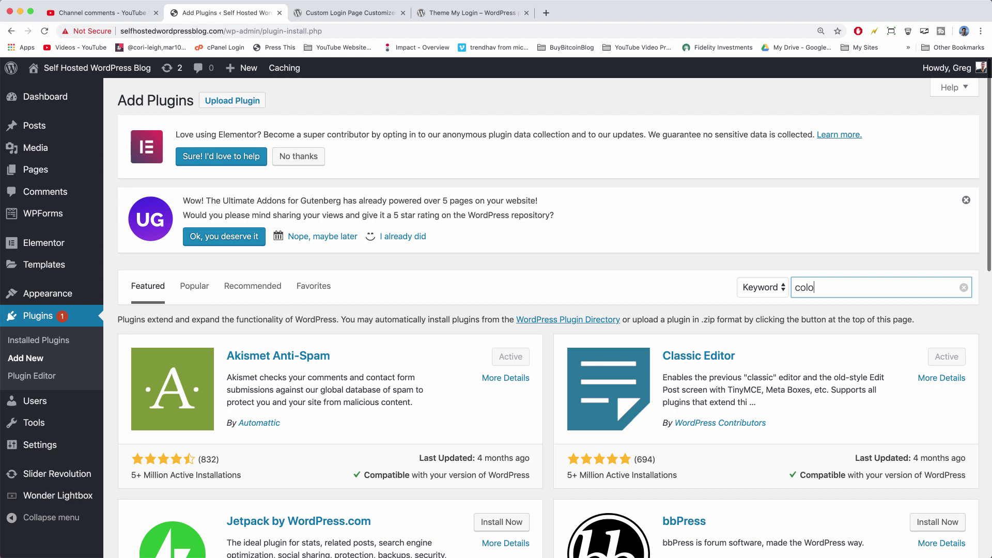
text(rlib)
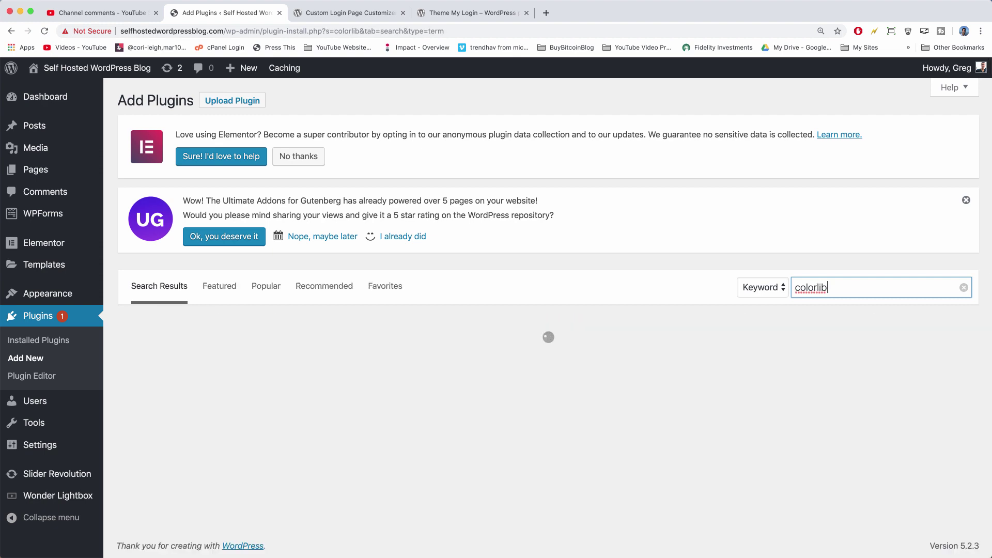
text( customizer)
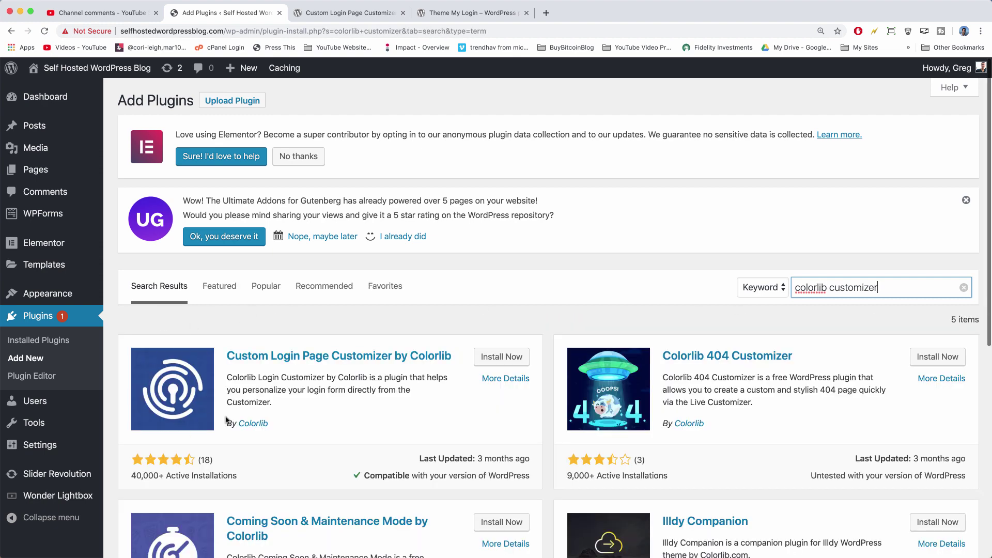
- Install and activate Custom Login Page Customizer by Colorlib
click(504, 365)
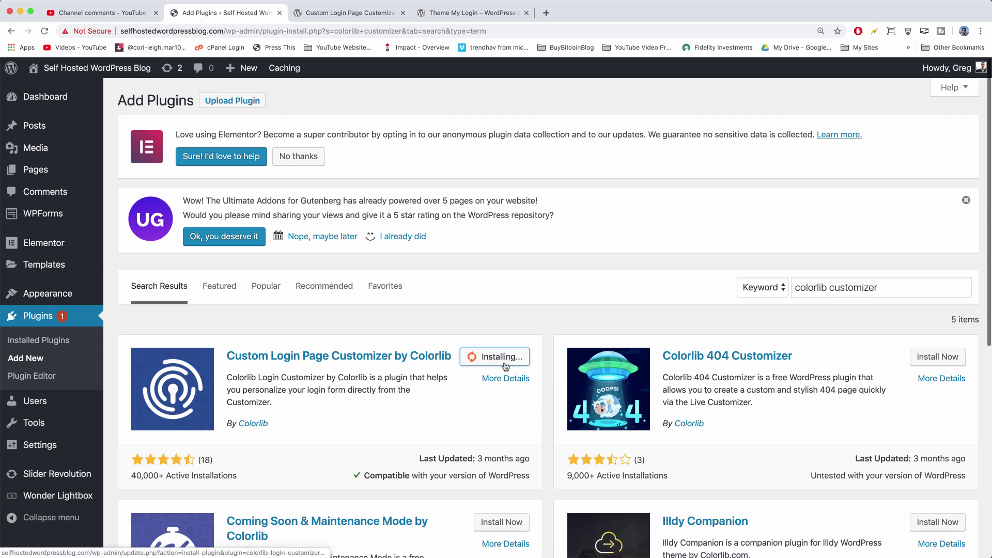
click(495, 356)
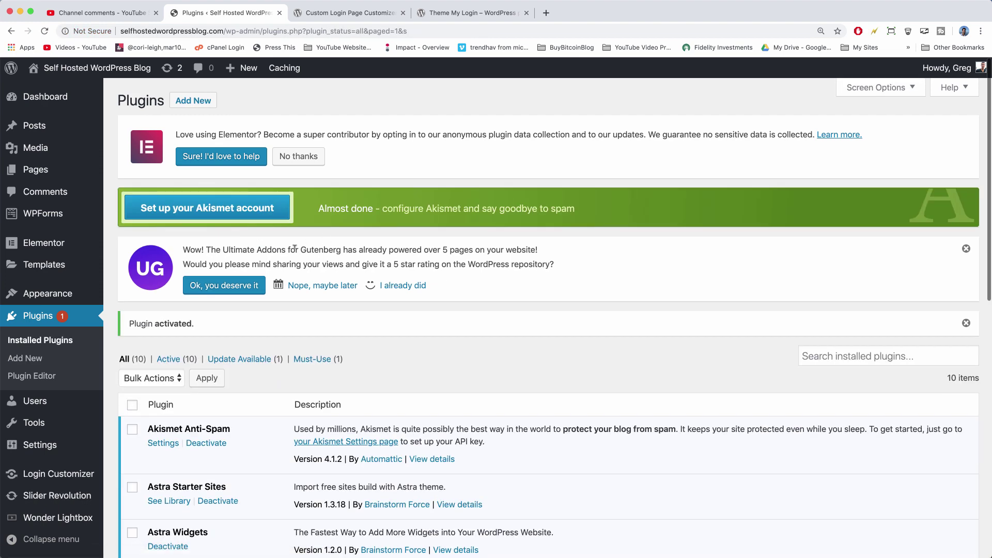
scroll(295, 249, down, 5)
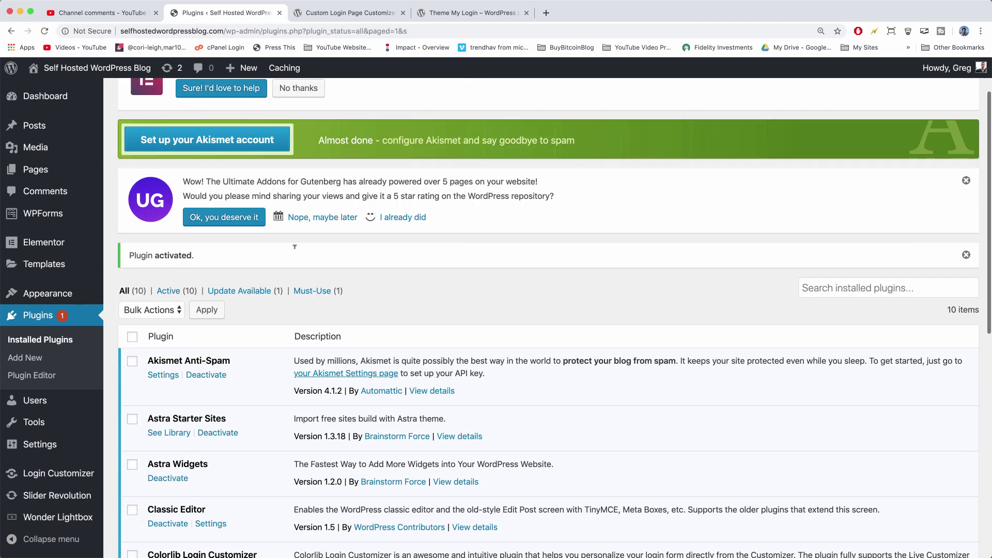
scroll(295, 250, down, 5)
scroll(294, 250, up, 7)
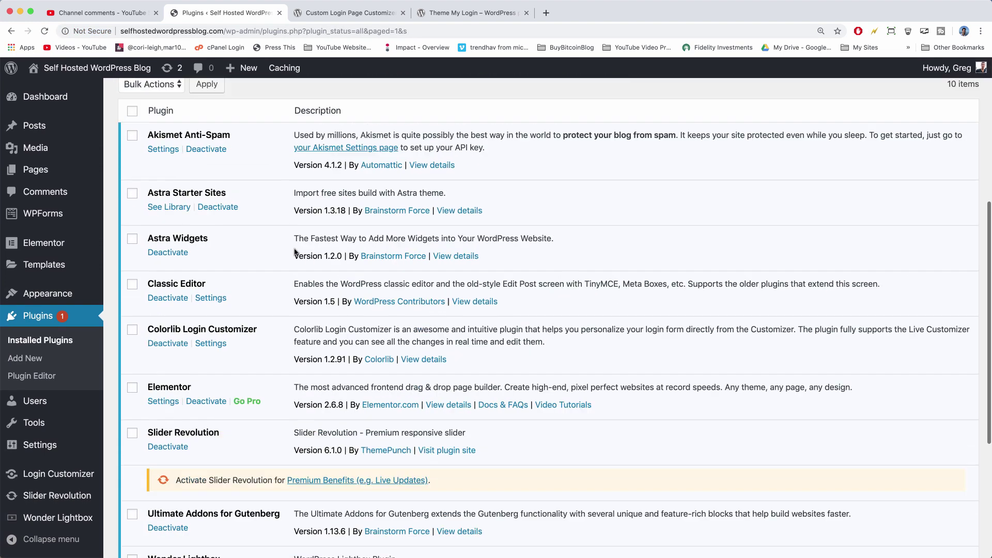
- In the customizer's Logo options, choose shwb-logo-v1.png from the media library as the login logo
click(210, 458)
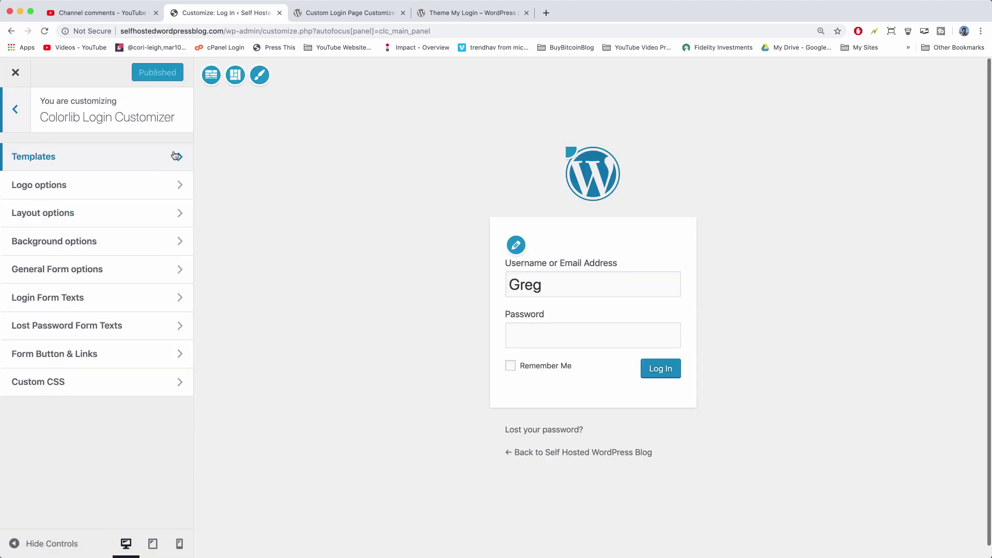
click(575, 154)
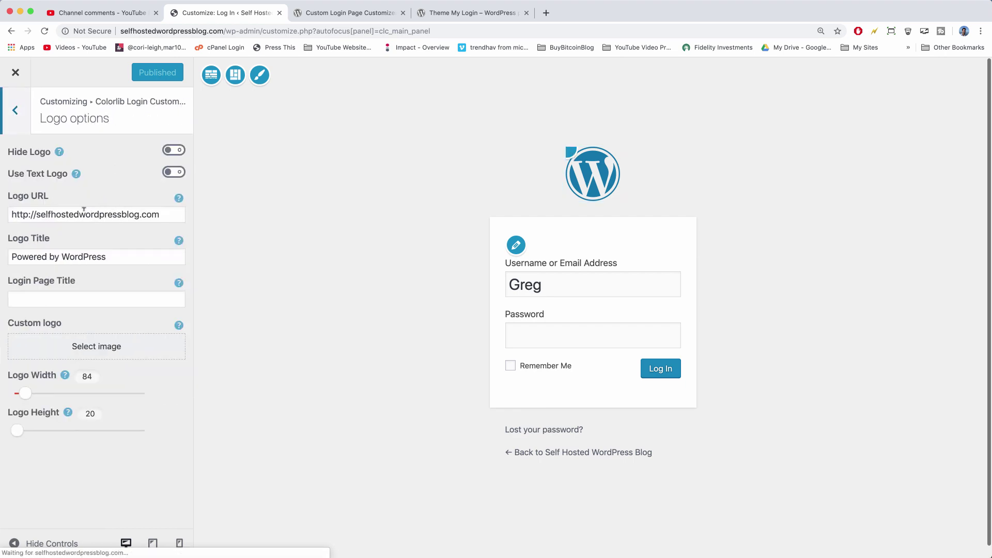
click(91, 348)
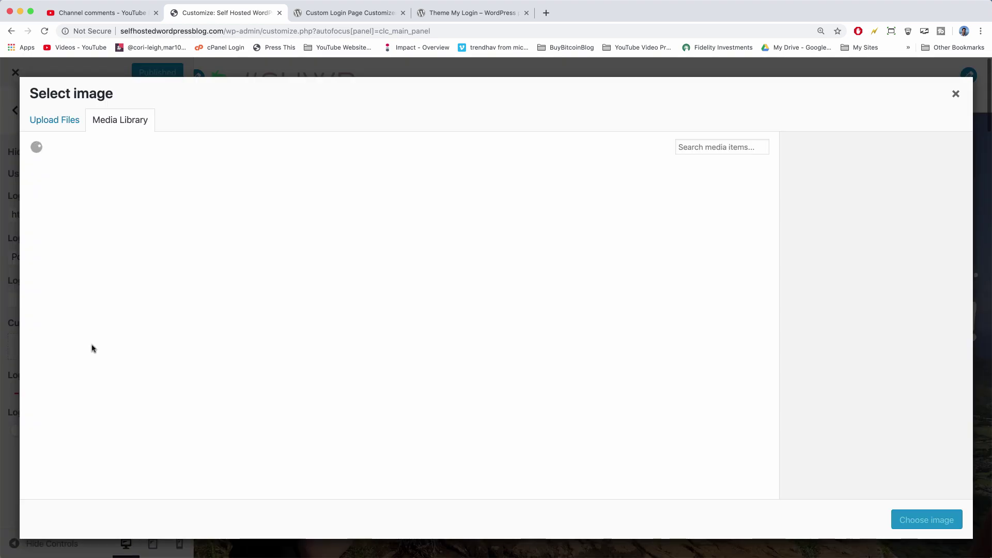
scroll(425, 272, down, 10)
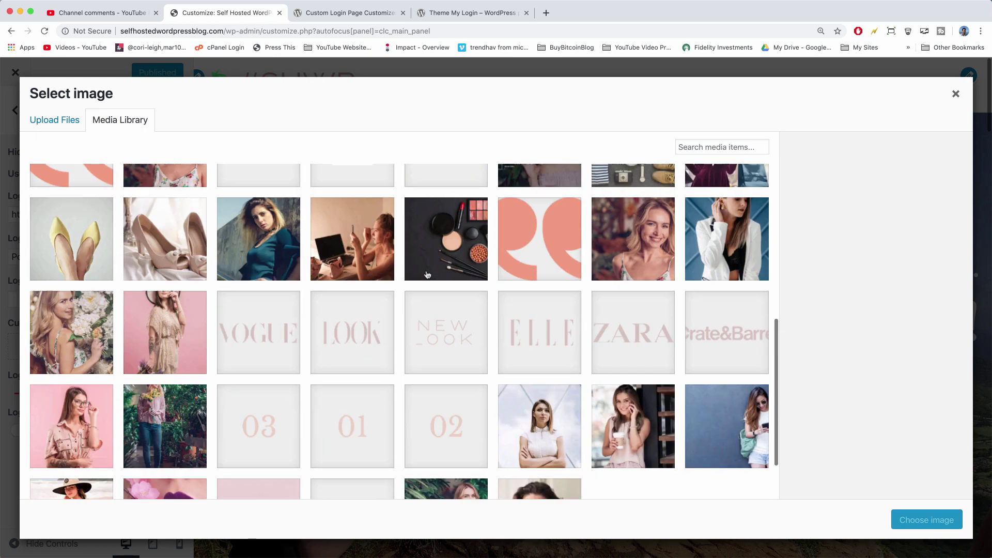
scroll(425, 275, down, 2)
scroll(421, 284, up, 6)
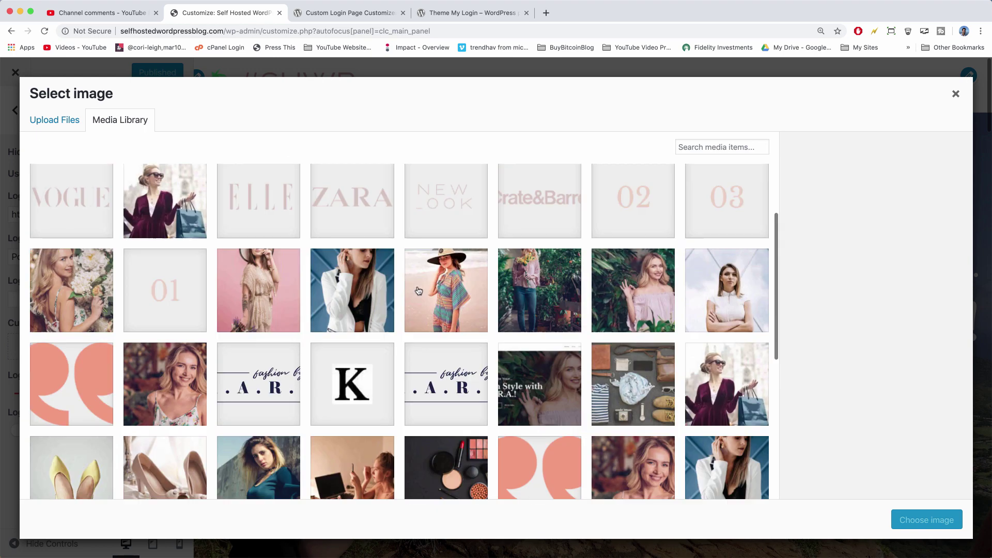
scroll(418, 291, up, 2)
click(80, 218)
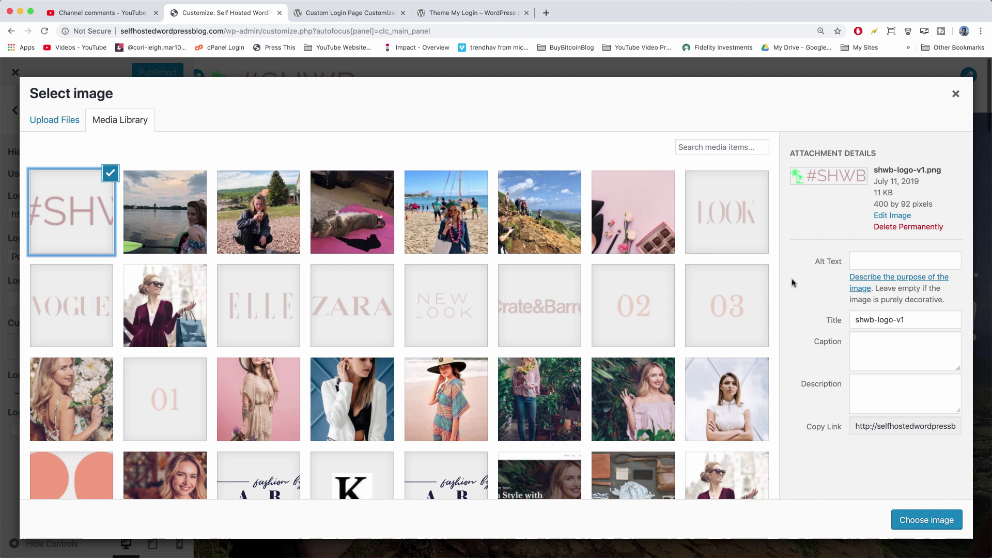
click(921, 526)
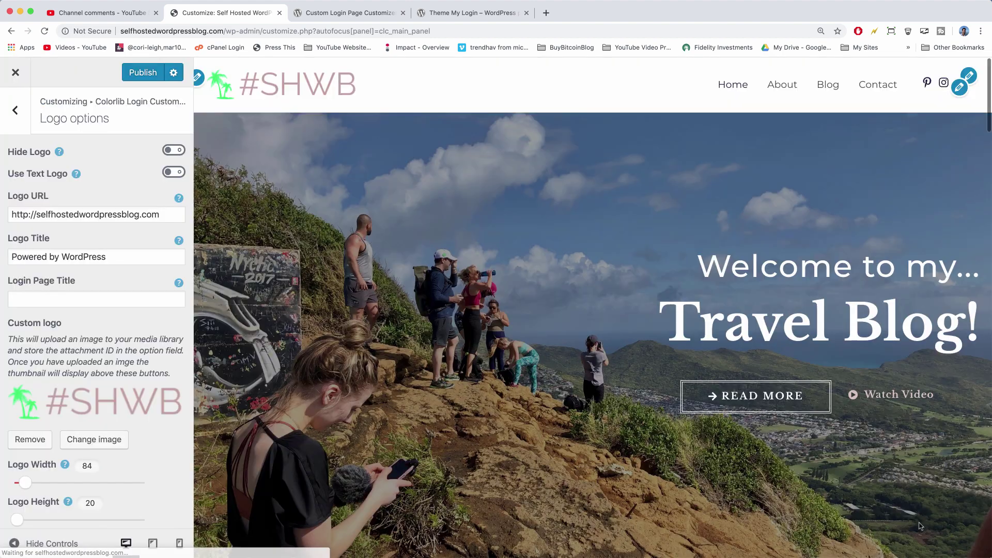
- Reopen the Logo options and set the #SHWB image as the logo again
click(15, 110)
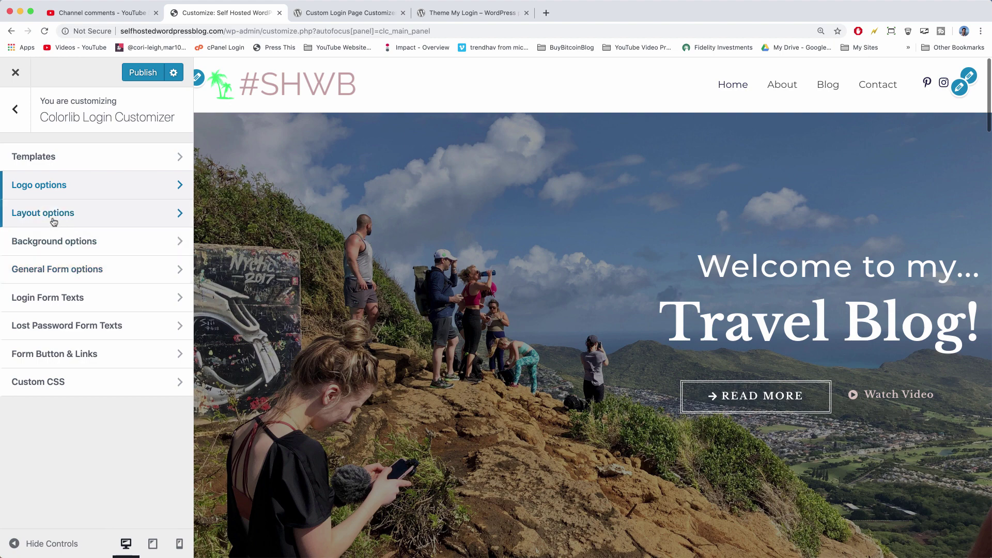
key(Escape)
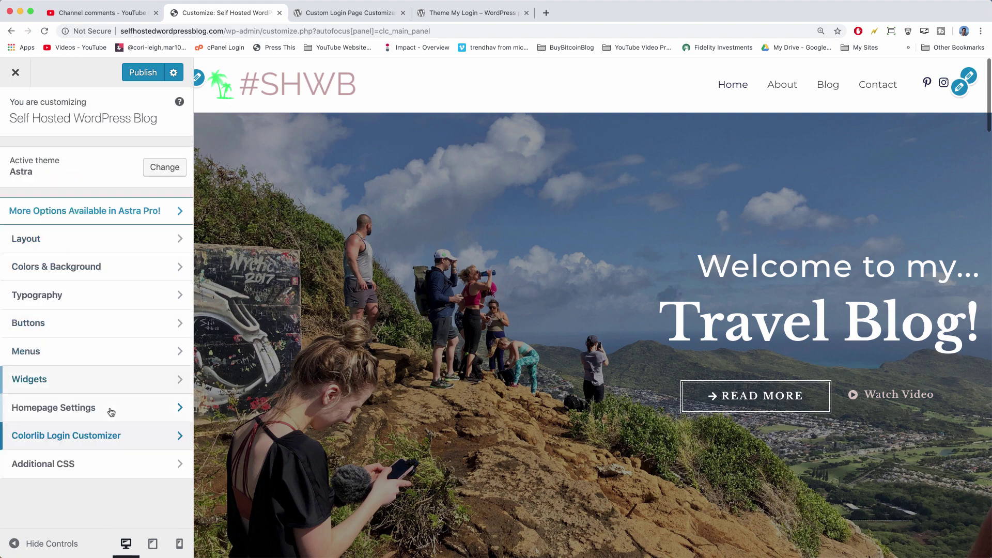
click(162, 435)
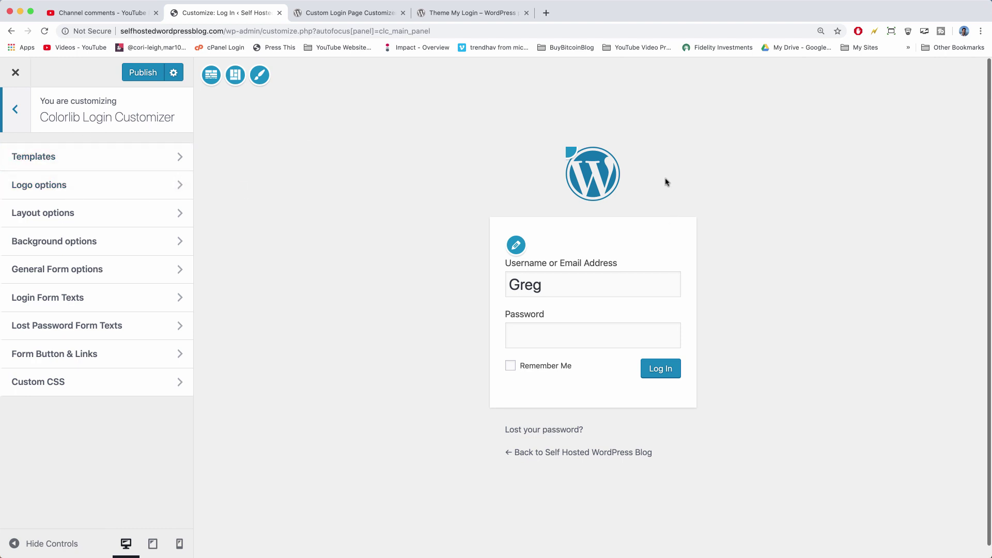
click(133, 186)
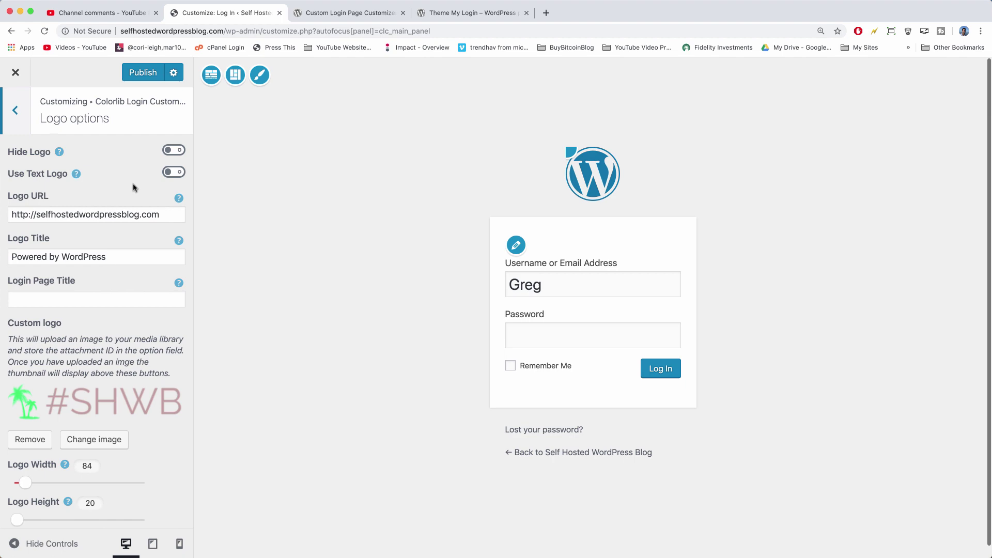
scroll(67, 399, down, 1)
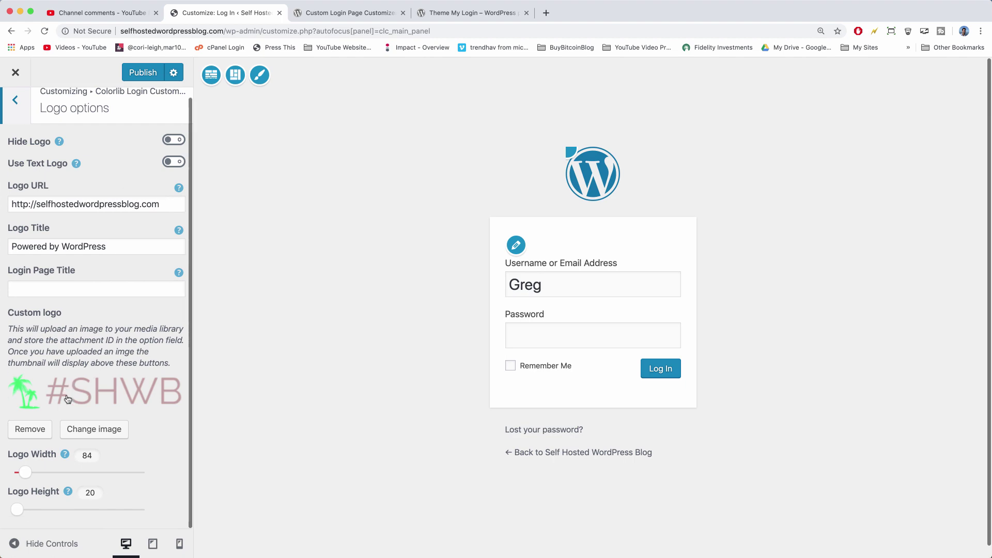
click(95, 403)
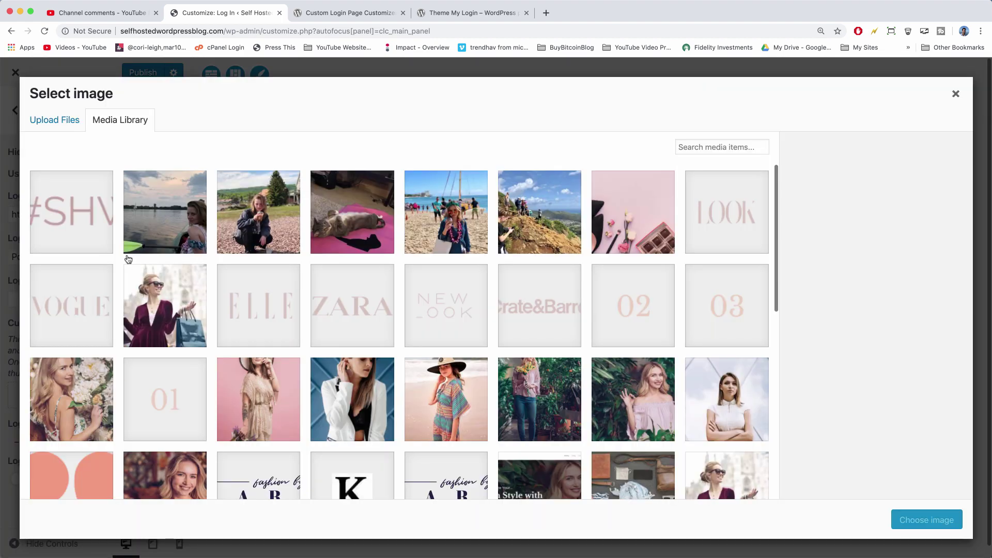
click(47, 237)
click(923, 521)
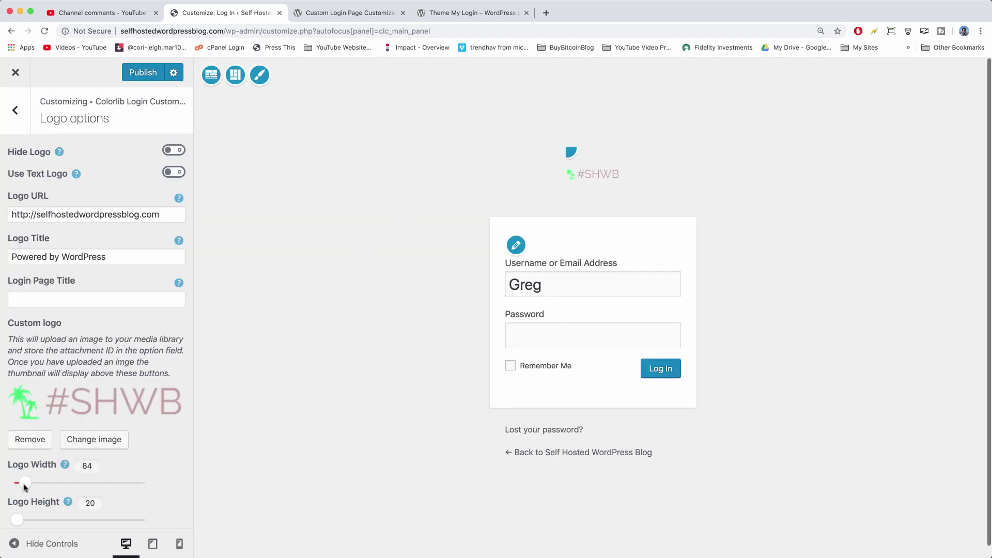
- Size the logo to width 295 and height 280, then return to the section list
drag(25, 485, 65, 489)
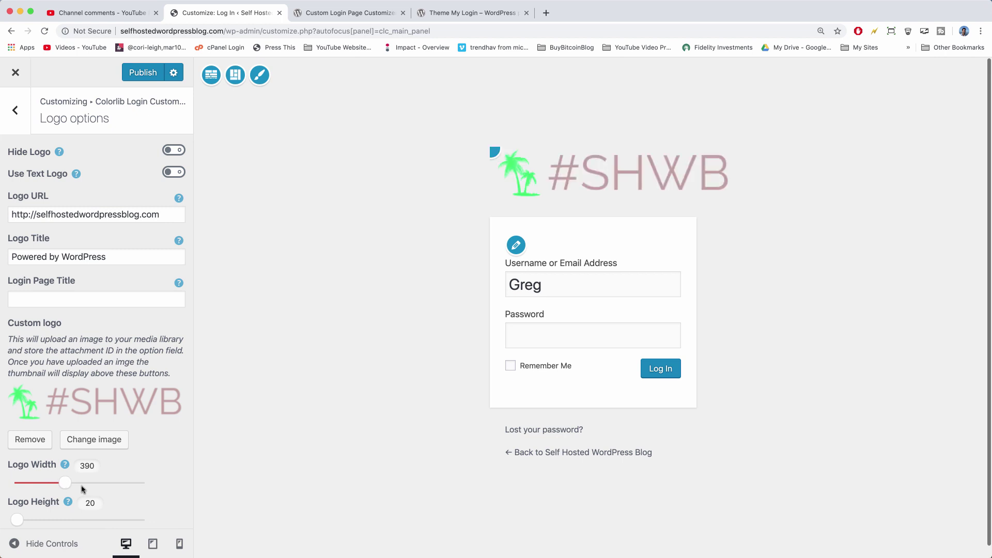
scroll(82, 489, down, 1)
drag(18, 510, 51, 512)
click(50, 472)
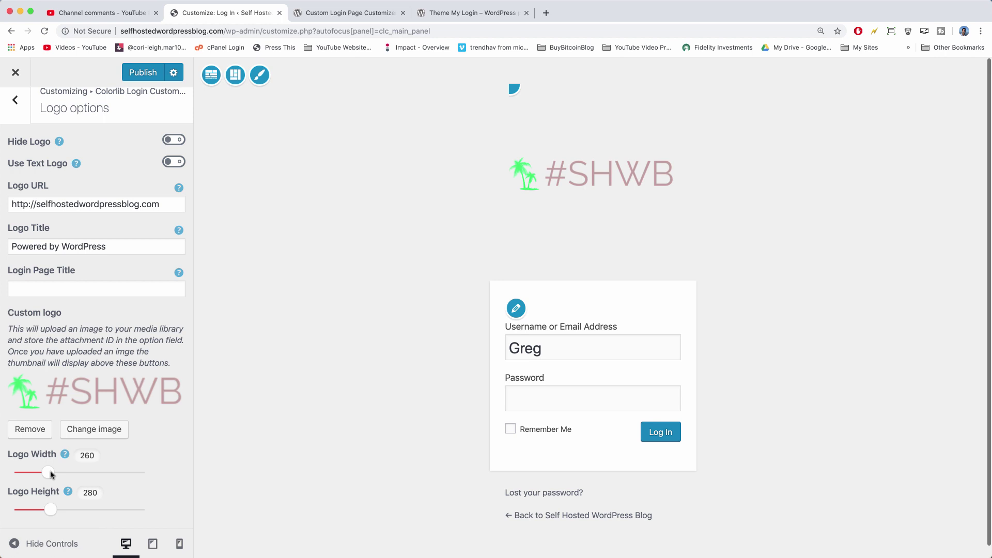
drag(52, 474, 54, 472)
click(69, 288)
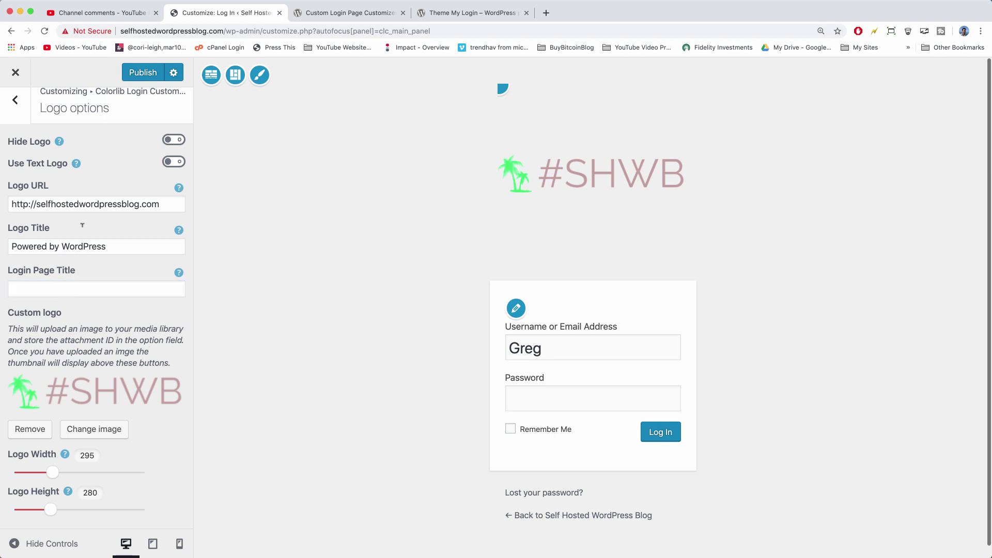
click(16, 103)
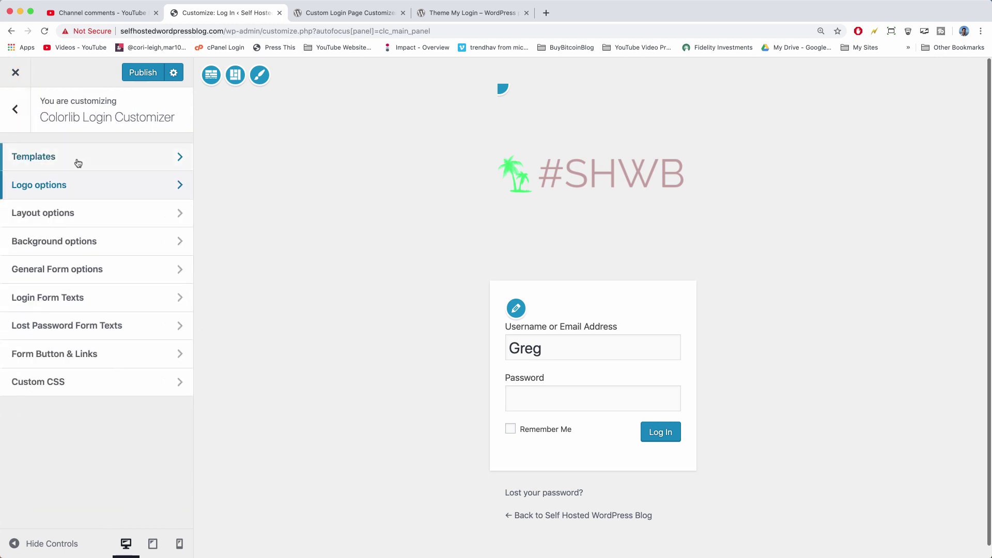
click(93, 210)
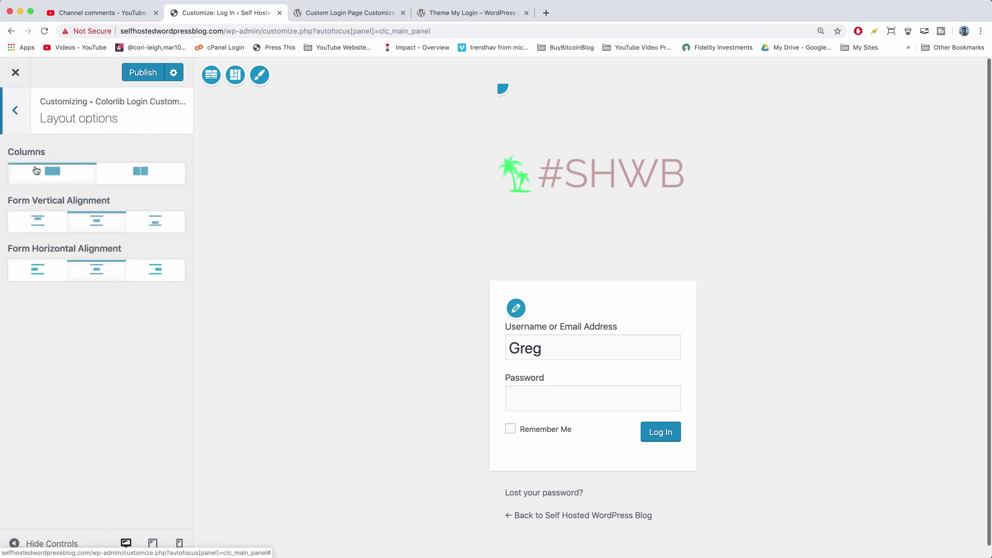
click(141, 179)
click(52, 175)
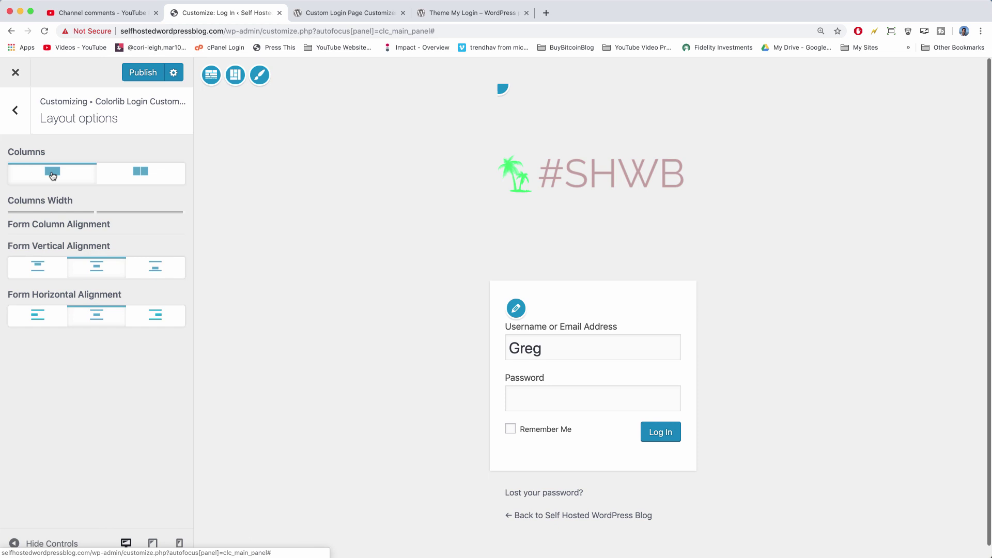
click(154, 221)
click(102, 221)
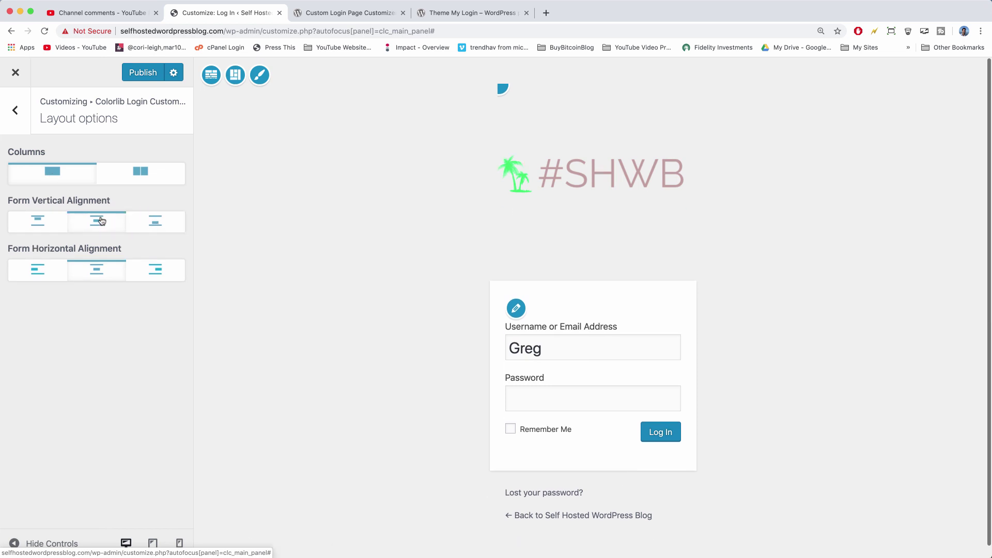
click(132, 180)
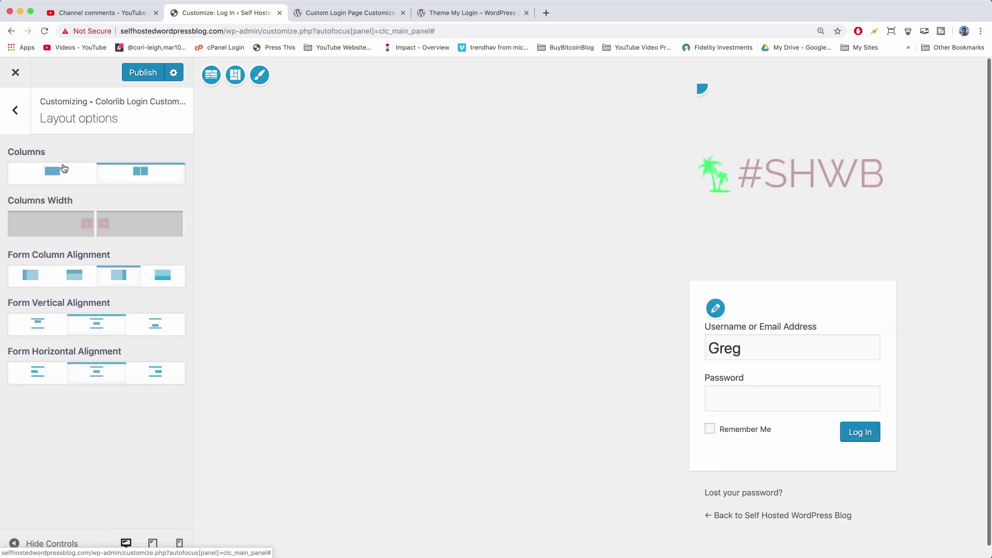
click(52, 170)
click(15, 110)
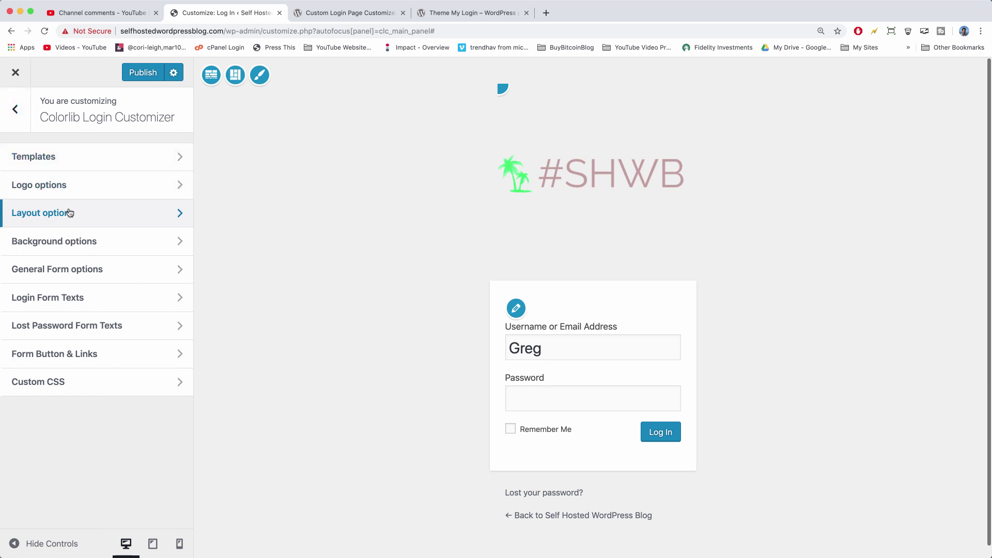
- Set the woman-with-phone photo from the media library as the login background, then go back
click(79, 241)
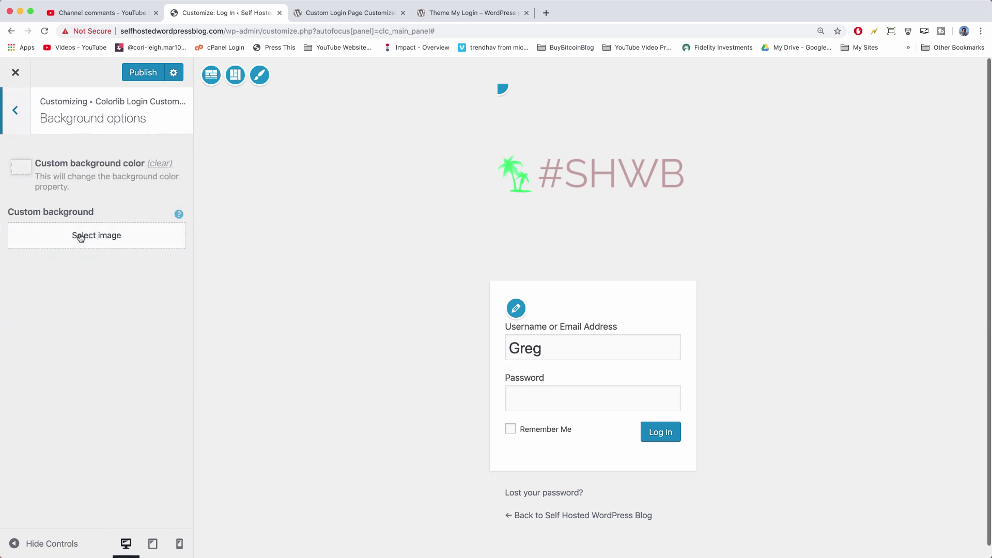
click(80, 237)
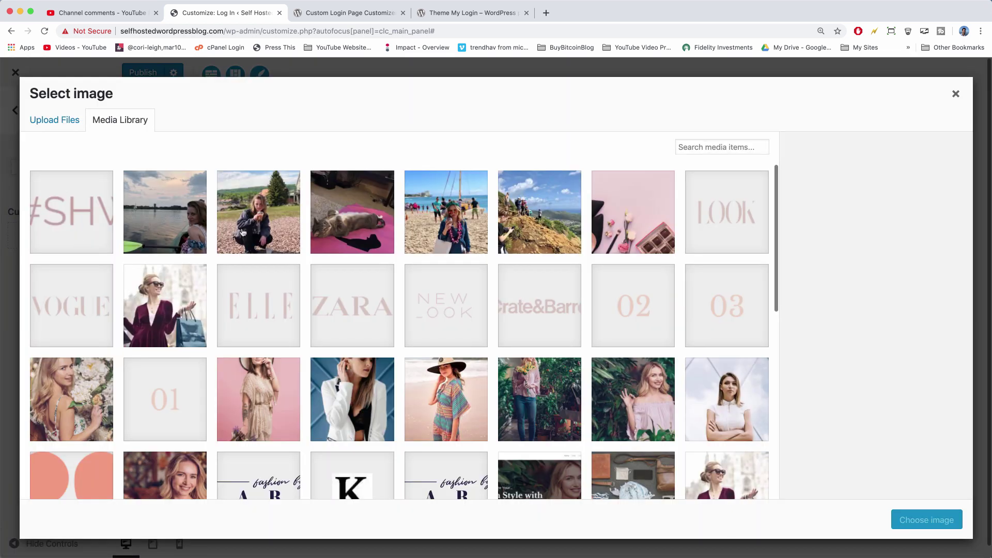
scroll(512, 217, down, 10)
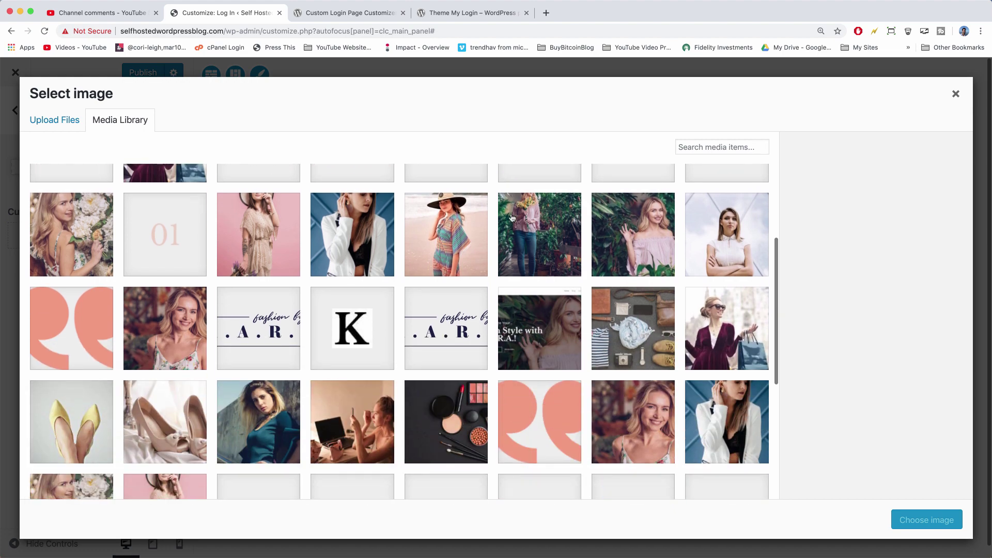
scroll(512, 217, down, 2)
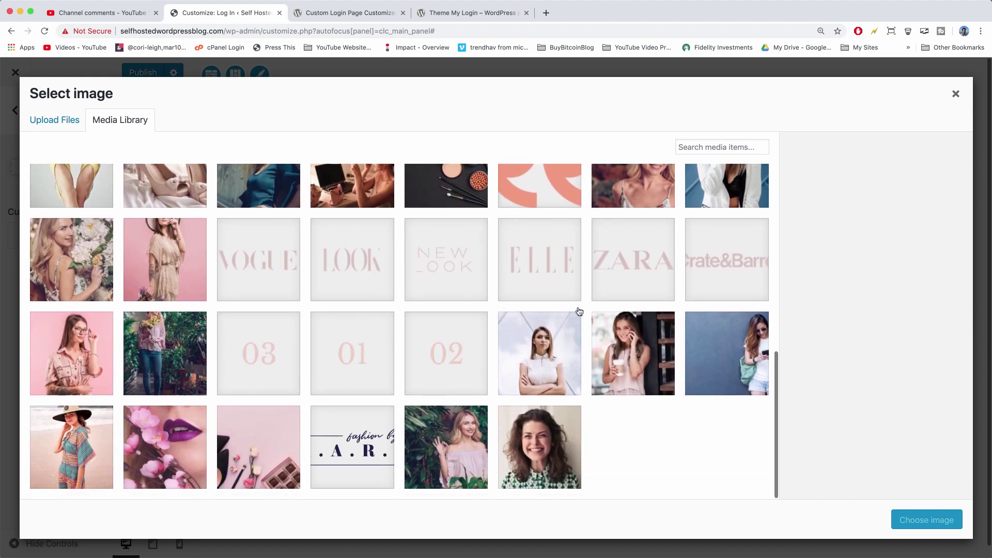
click(730, 358)
click(927, 520)
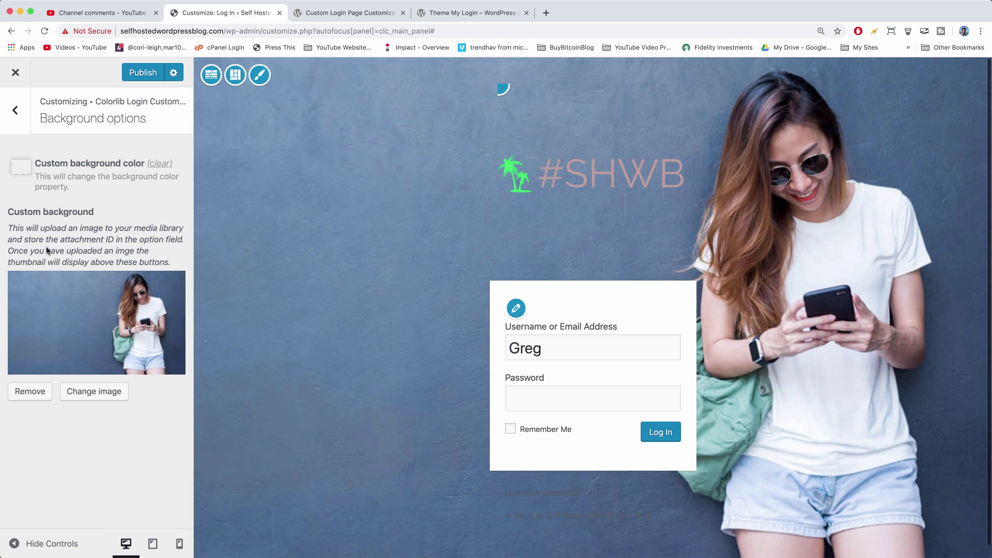
click(15, 110)
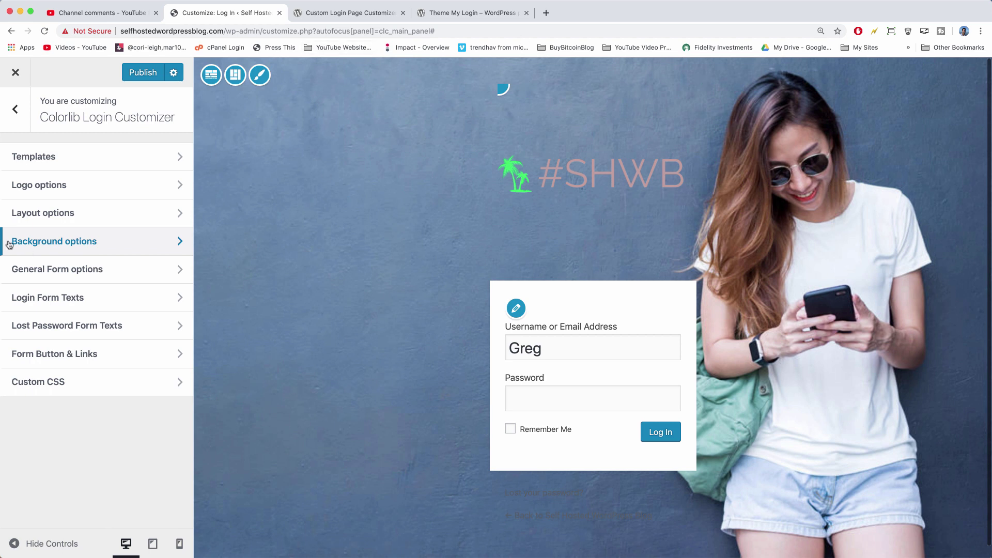
click(57, 275)
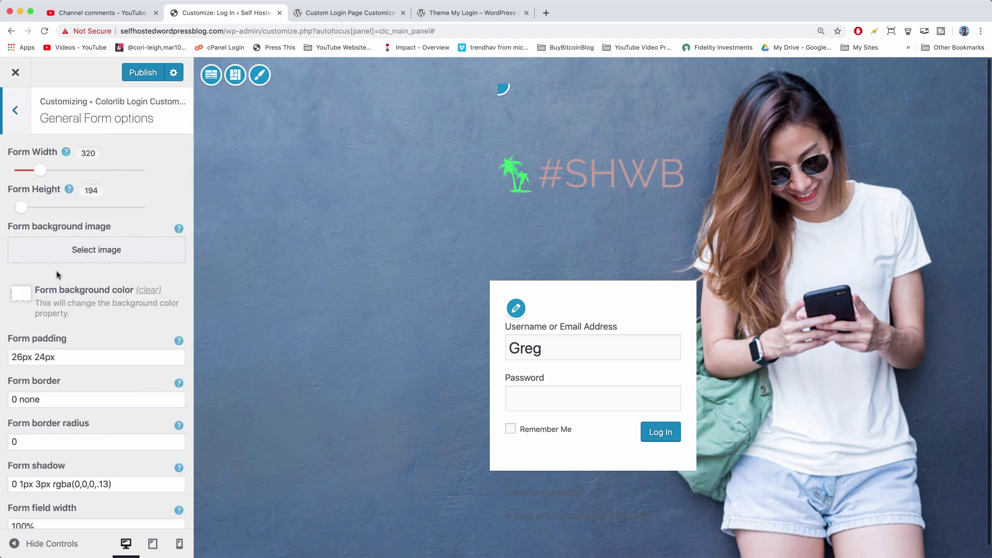
scroll(97, 280, down, 3)
scroll(96, 280, down, 5)
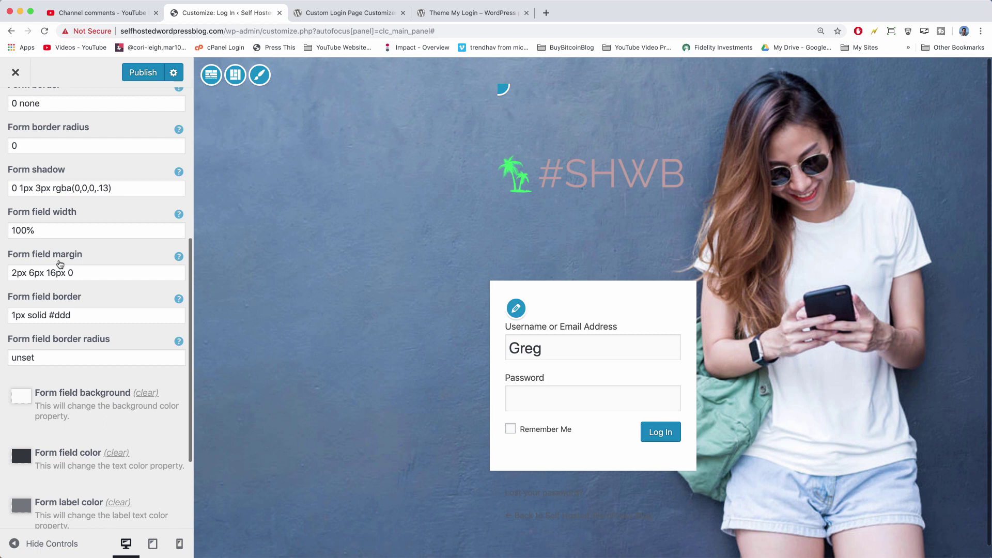
scroll(23, 259, up, 2)
click(18, 256)
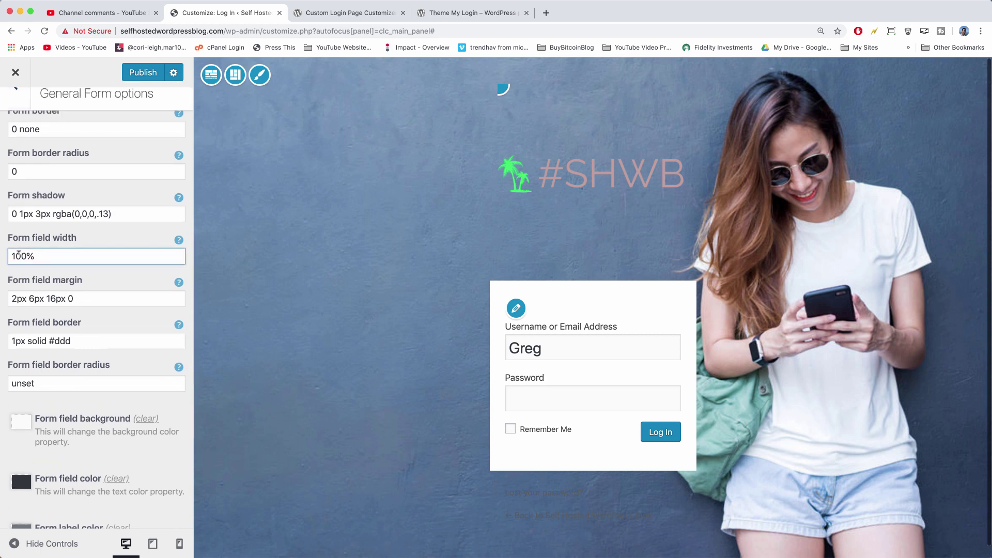
key(BackSpace)
key(BackSpace)
text(5)
click(241, 290)
double_click(56, 249)
key(super+a)
text(10)
key(BackSpace)
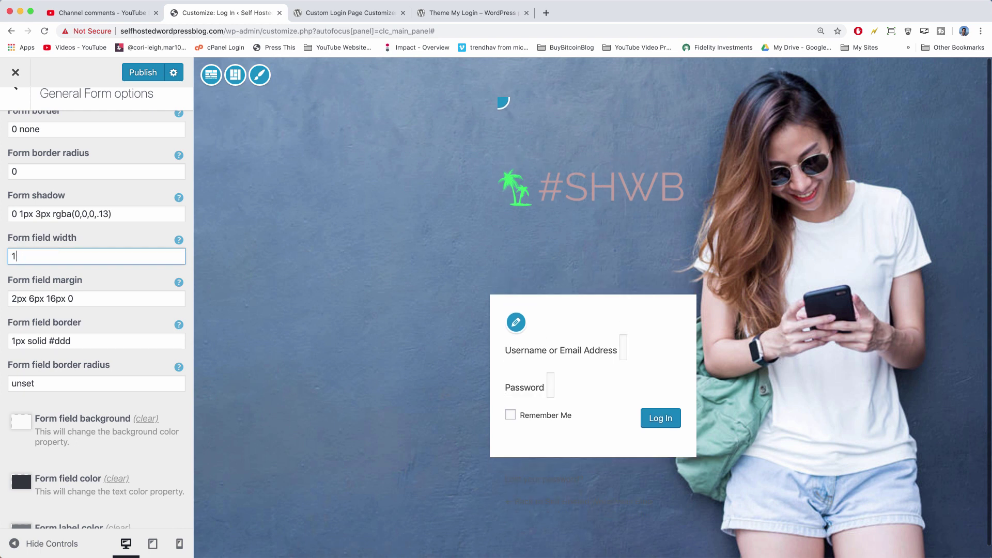
text(00%)
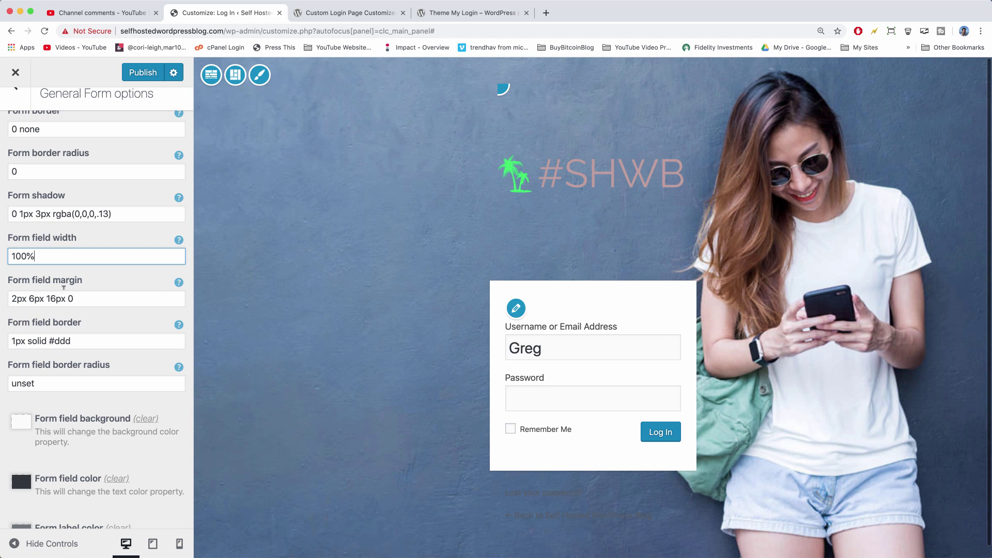
drag(77, 298, 4, 301)
key(super+c)
key(BackSpace)
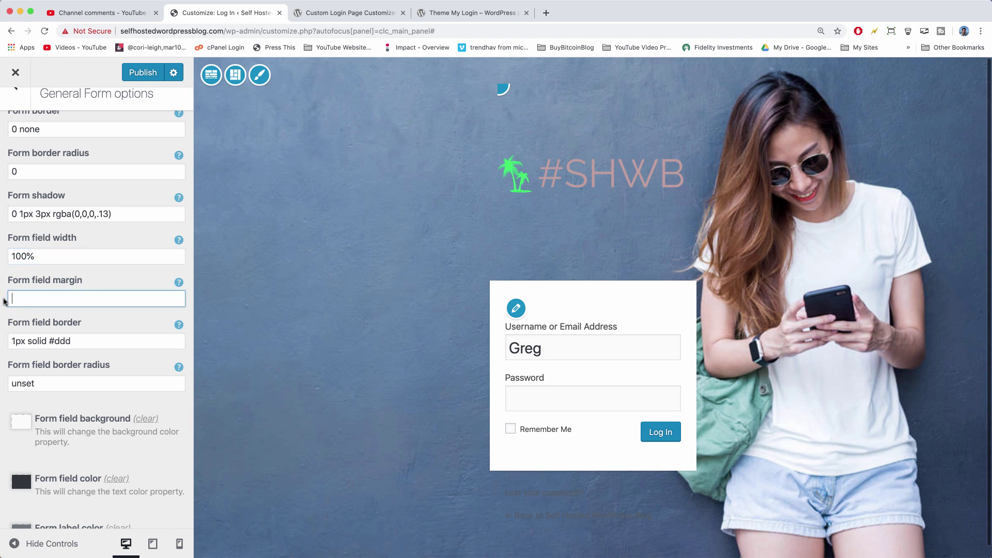
click(302, 348)
click(82, 304)
key(super+v)
scroll(129, 312, up, 5)
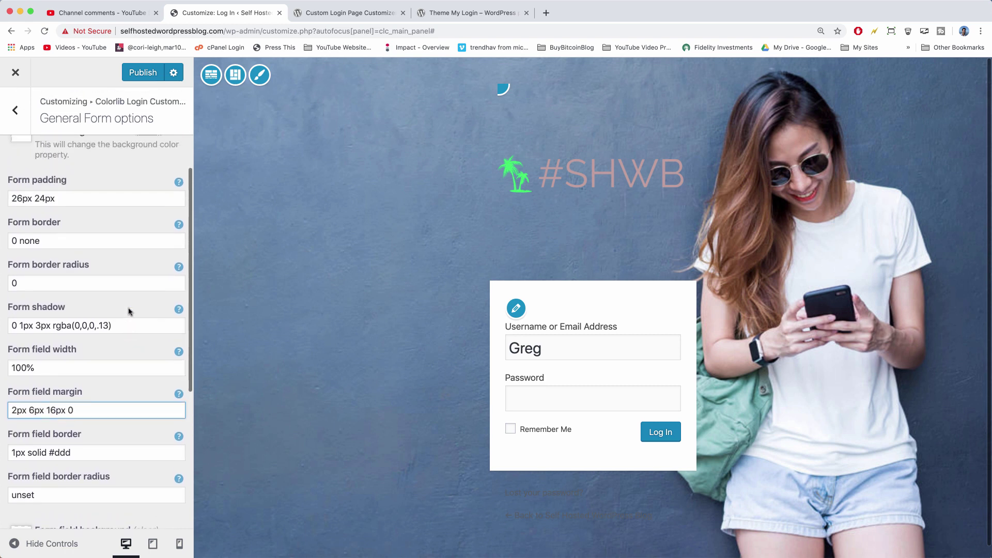
triple_click(51, 267)
key(super+c)
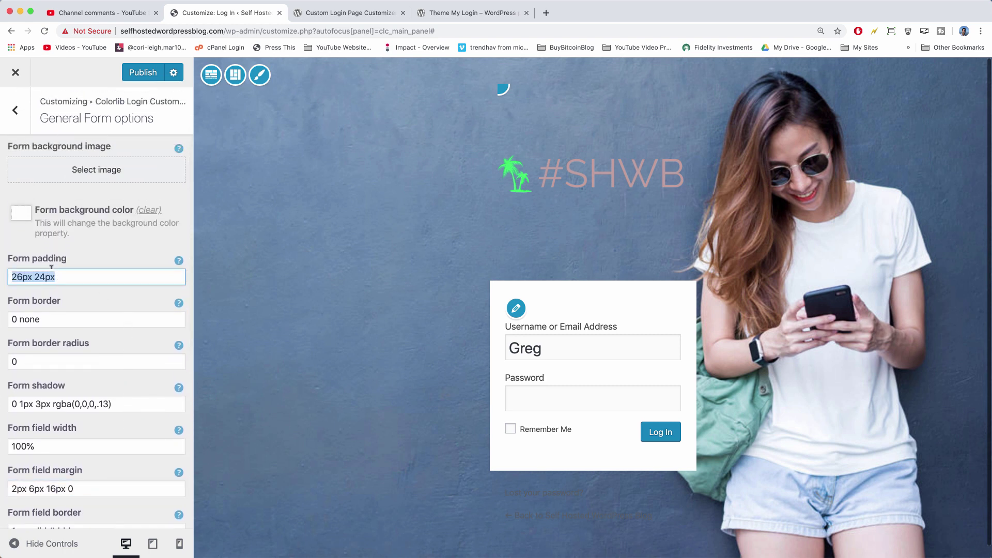
key(BackSpace)
click(299, 283)
click(49, 272)
key(super+v)
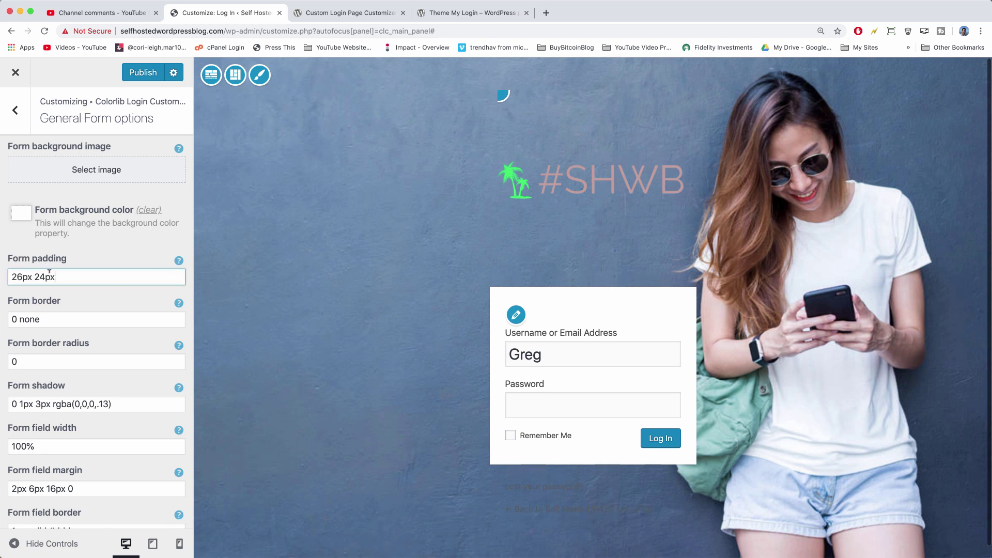
- Give the form background a dark maroon #422d38 colour with low opacity
click(21, 213)
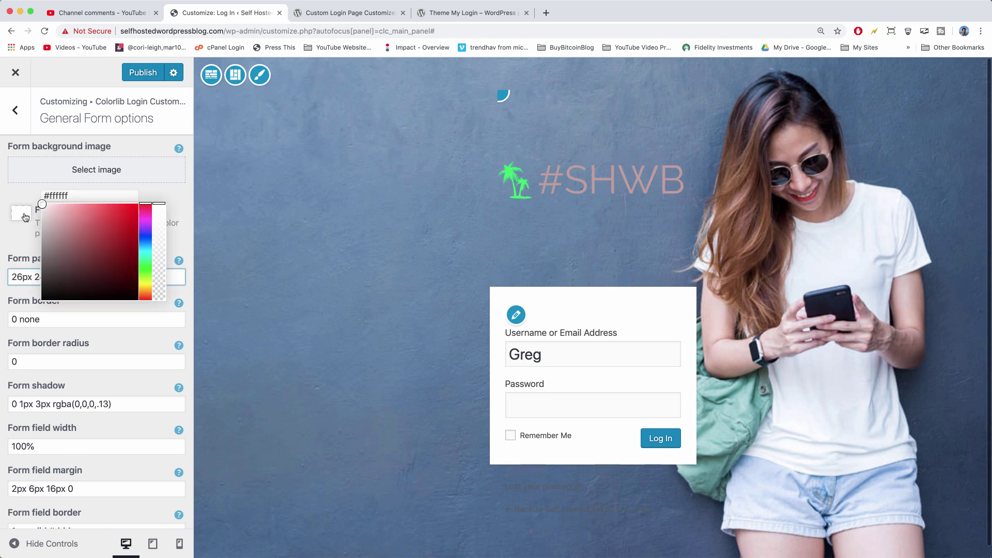
click(75, 254)
click(95, 237)
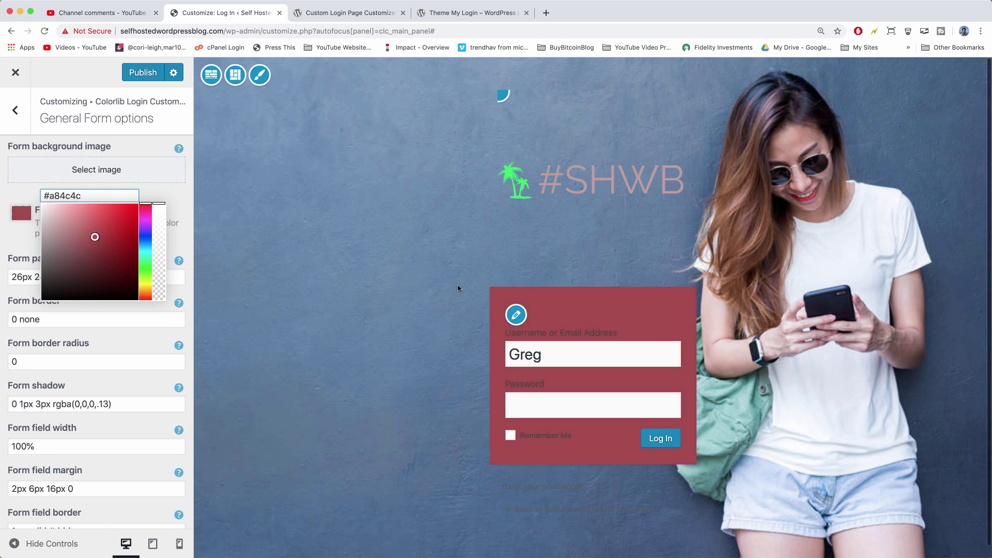
click(93, 274)
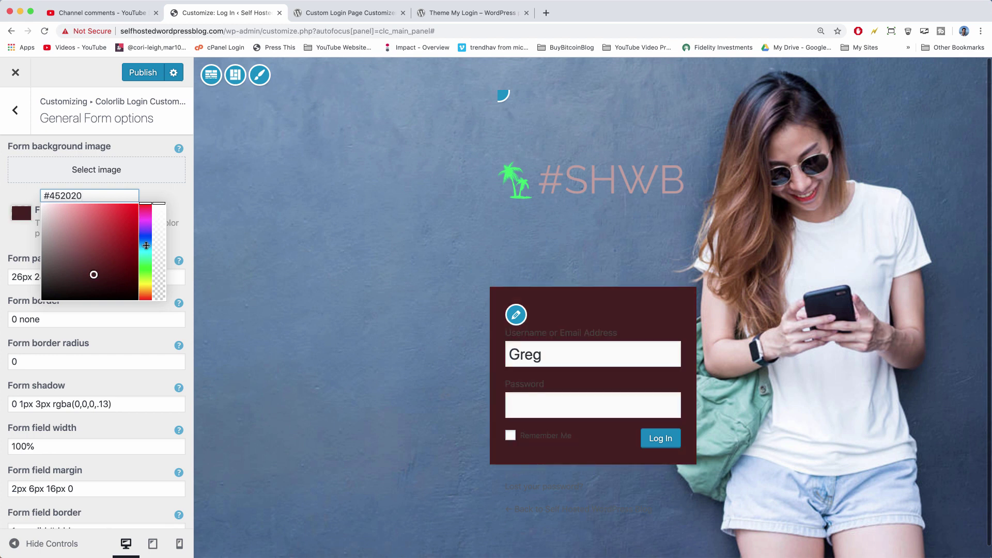
click(145, 251)
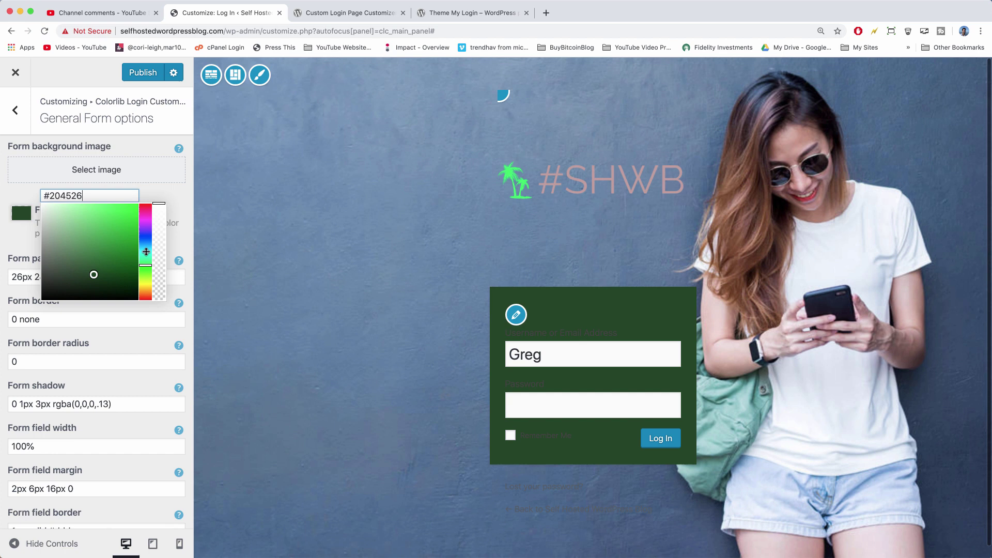
click(145, 235)
click(145, 211)
click(72, 276)
click(161, 231)
drag(161, 231, 163, 276)
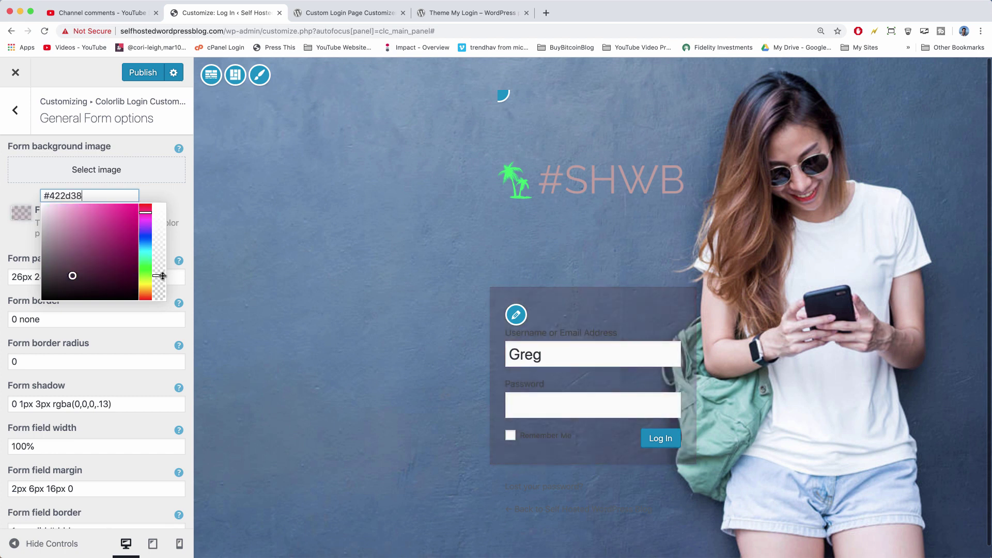
scroll(155, 269, down, 10)
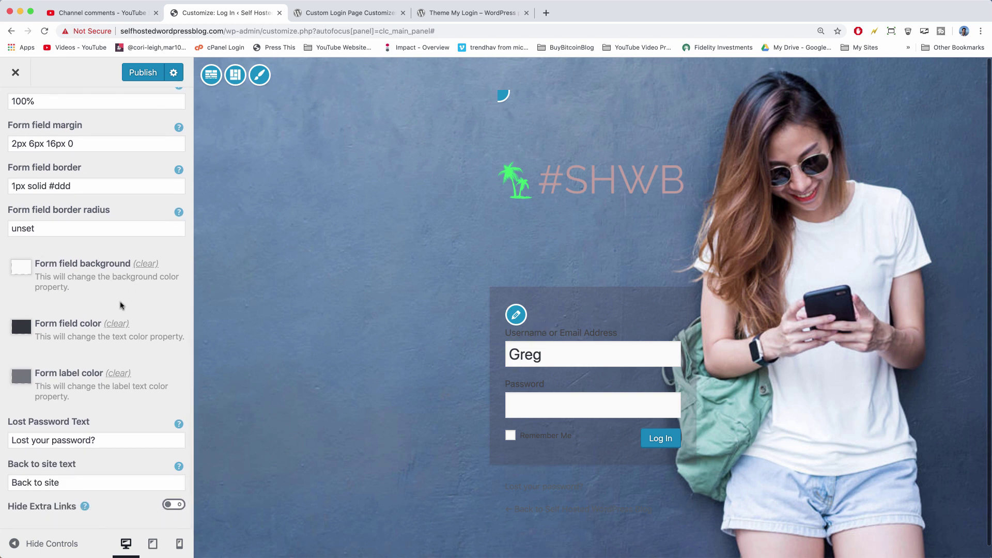
- Set form field text to grey-blue #9bacbd and form labels to white #ffffff
click(22, 327)
mouse_move(51, 336)
mouse_down()
mouse_move(62, 360)
mouse_move(59, 342)
mouse_up()
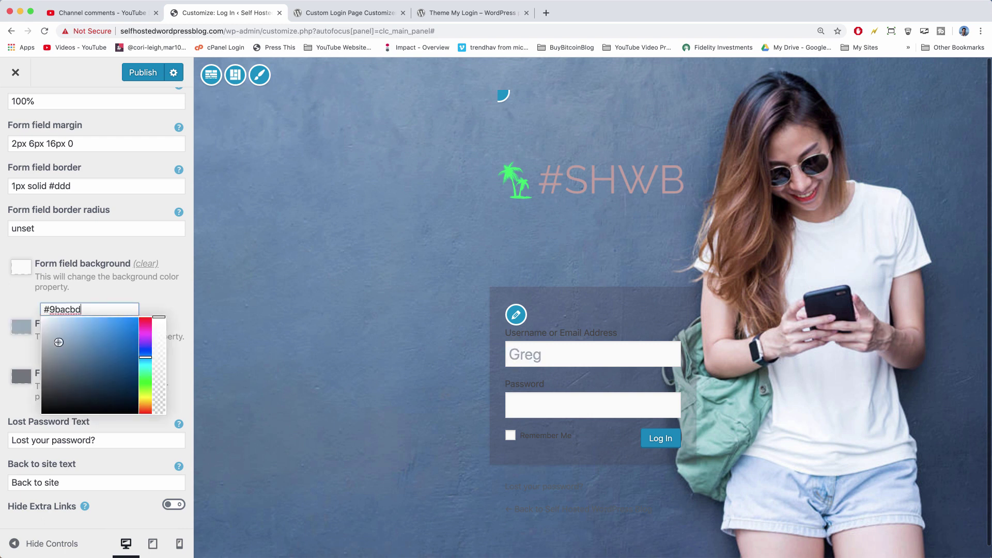
click(174, 294)
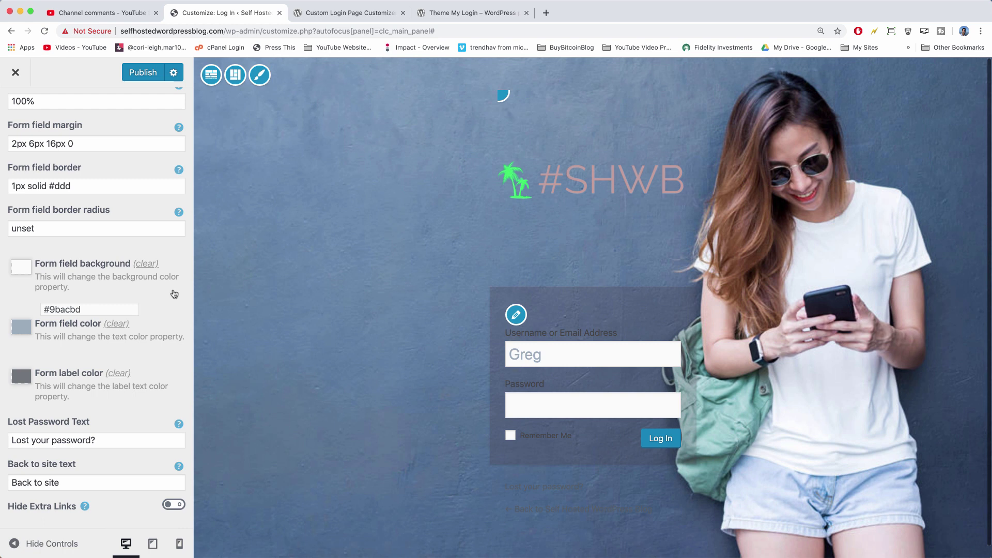
click(28, 381)
click(45, 384)
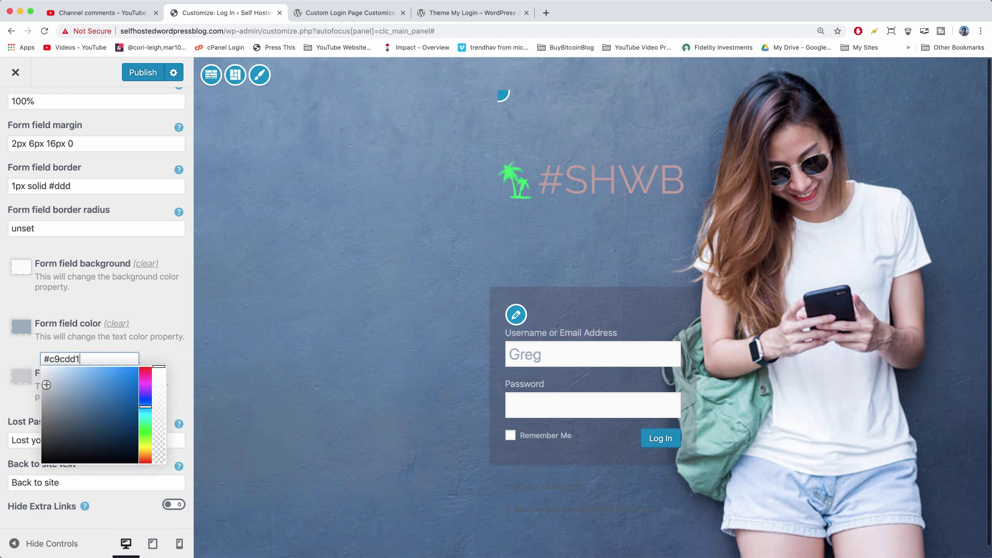
drag(46, 384, 24, 367)
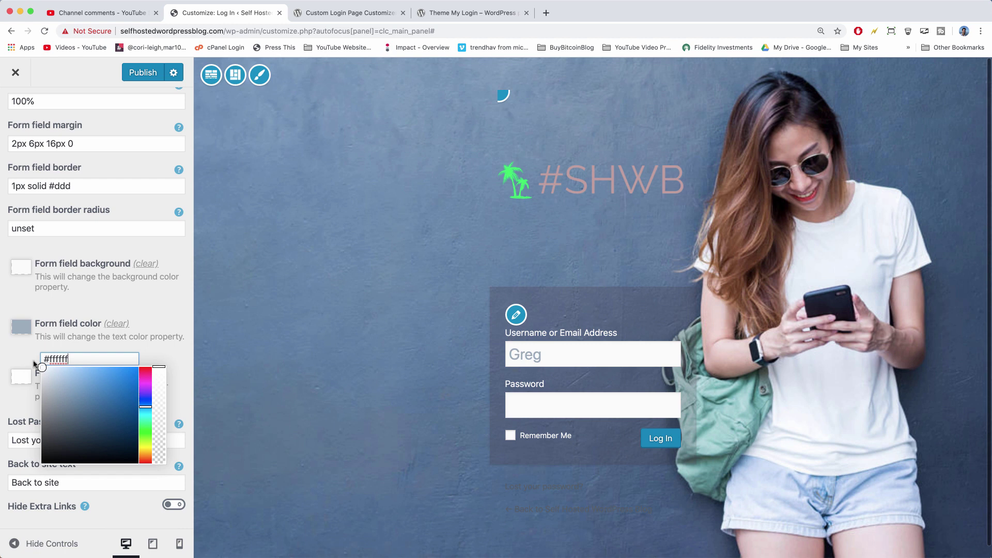
click(251, 342)
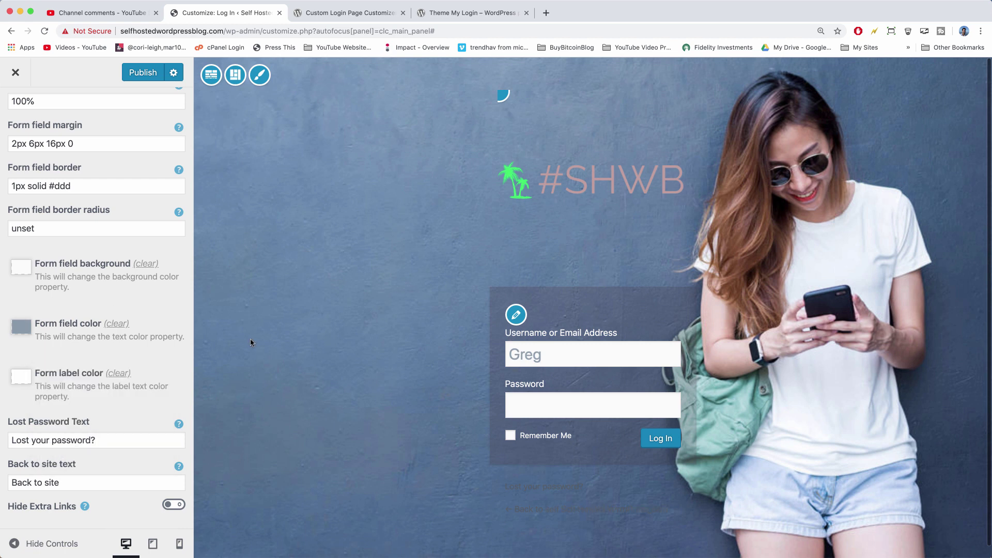
- Toggle the extra links below the form off and back on, then return to the sections
click(172, 505)
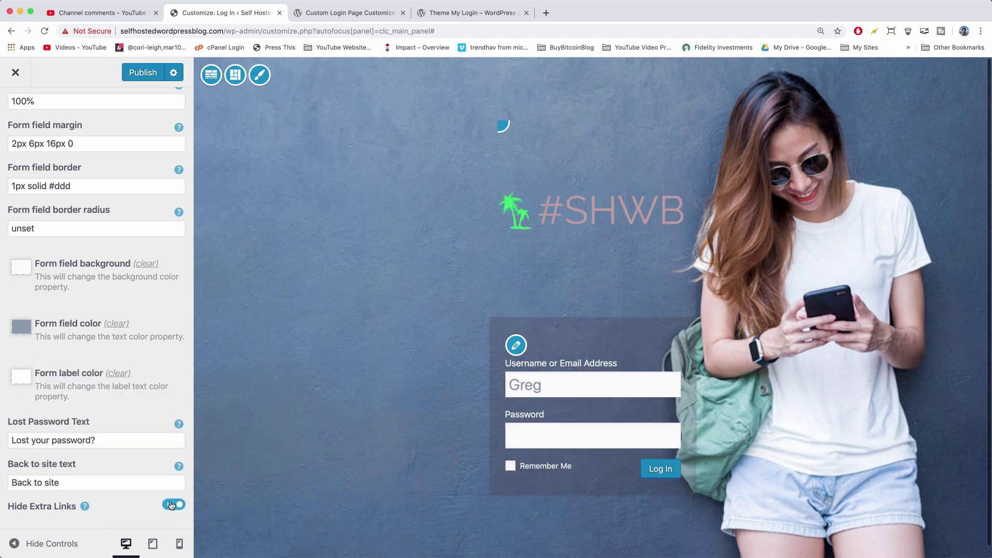
click(172, 505)
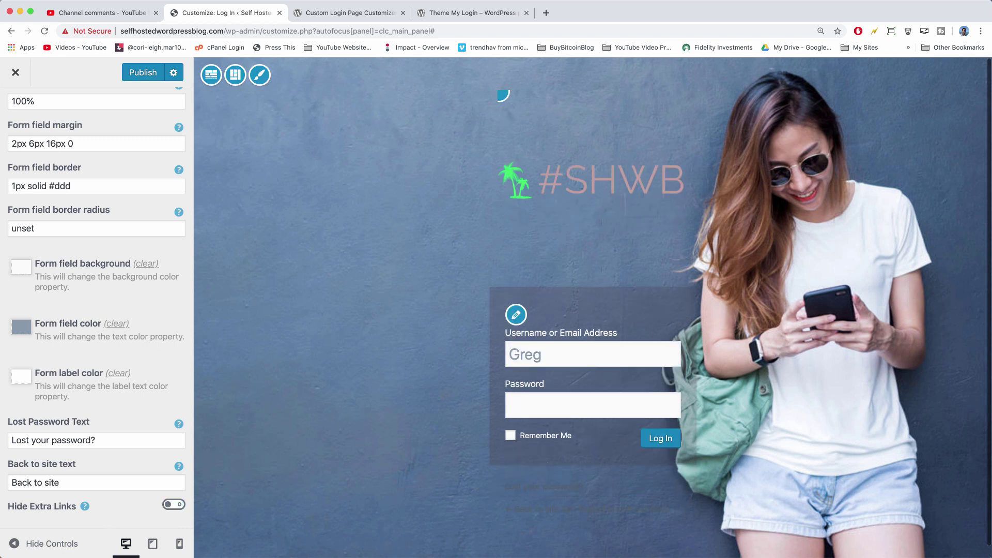
click(62, 440)
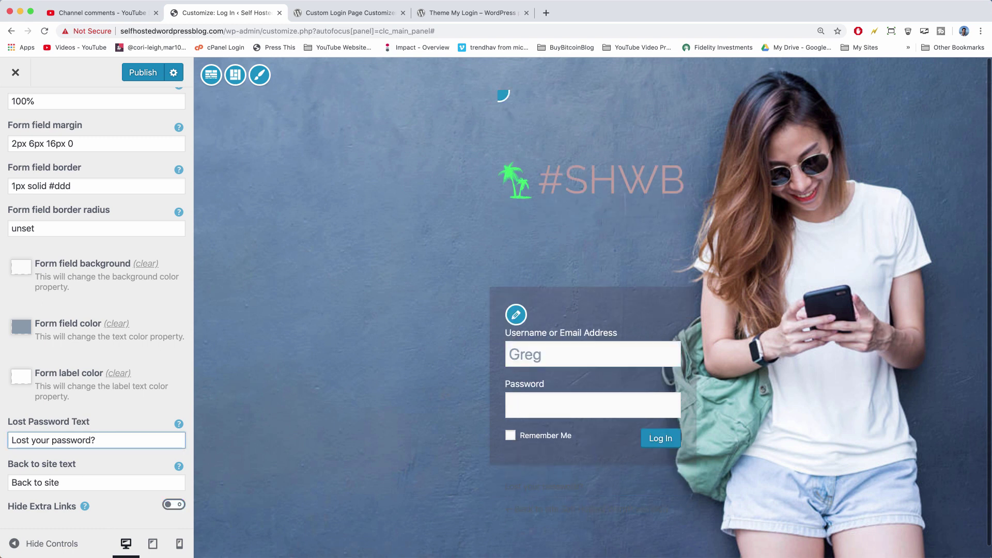
scroll(105, 422, up, 10)
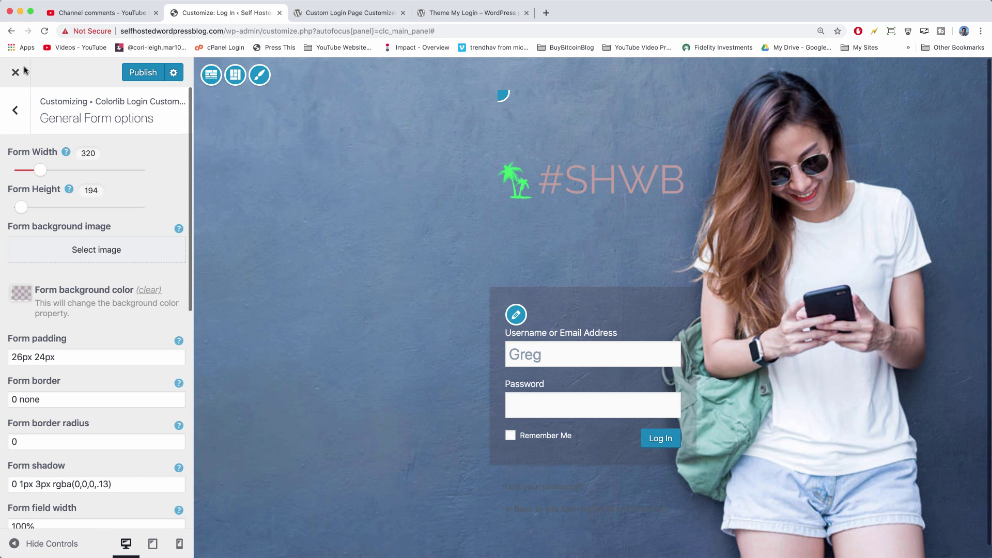
click(23, 123)
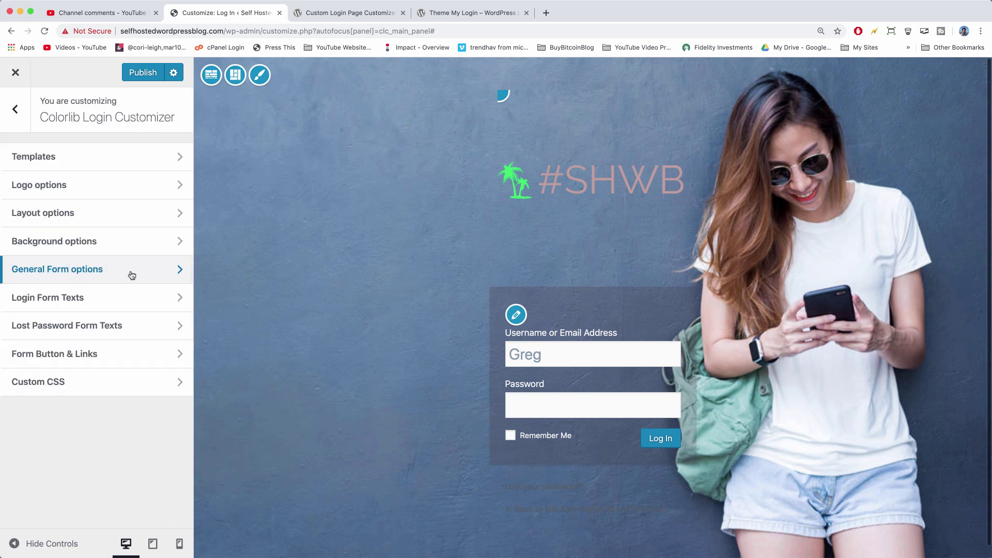
- In Form Button & Links, make the link colour white #ffffff
click(138, 356)
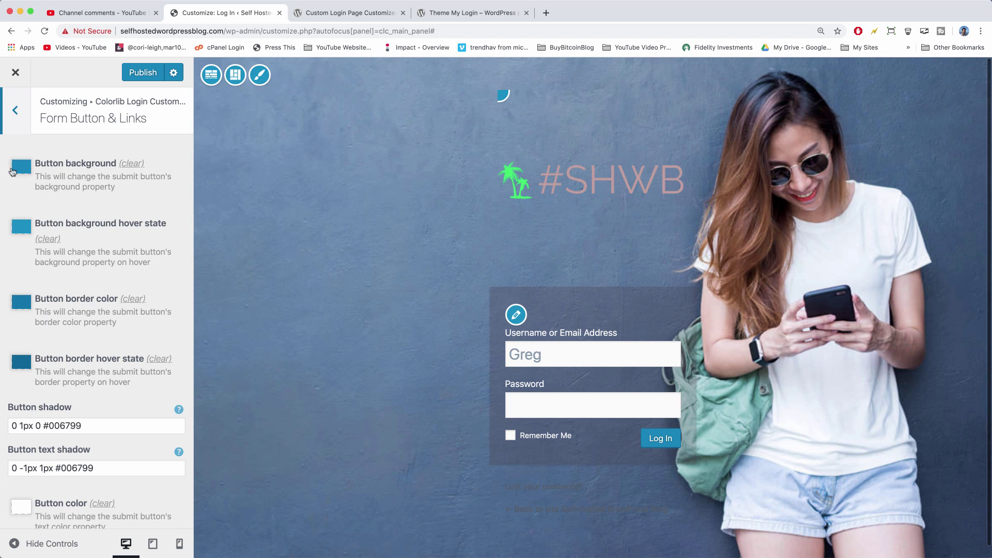
scroll(72, 271, down, 4)
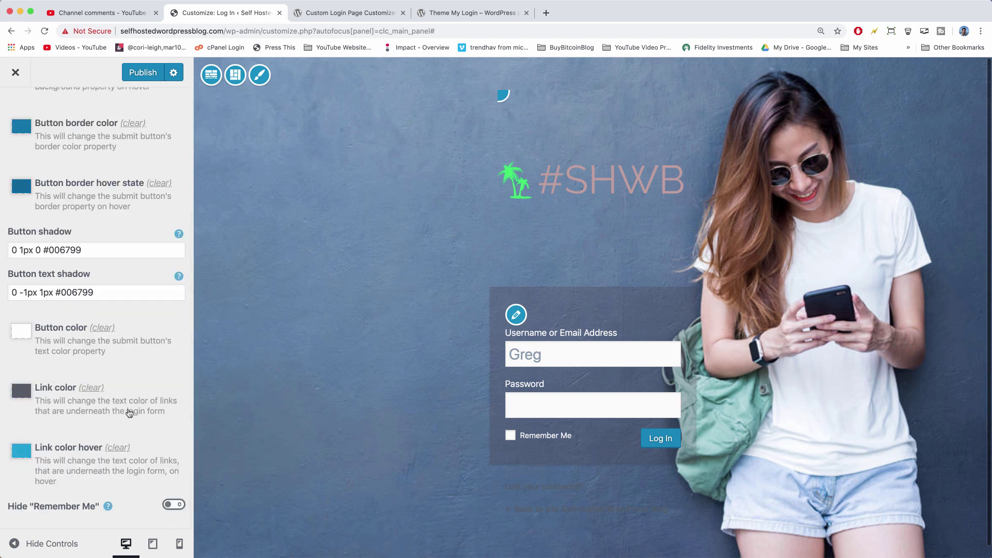
click(26, 393)
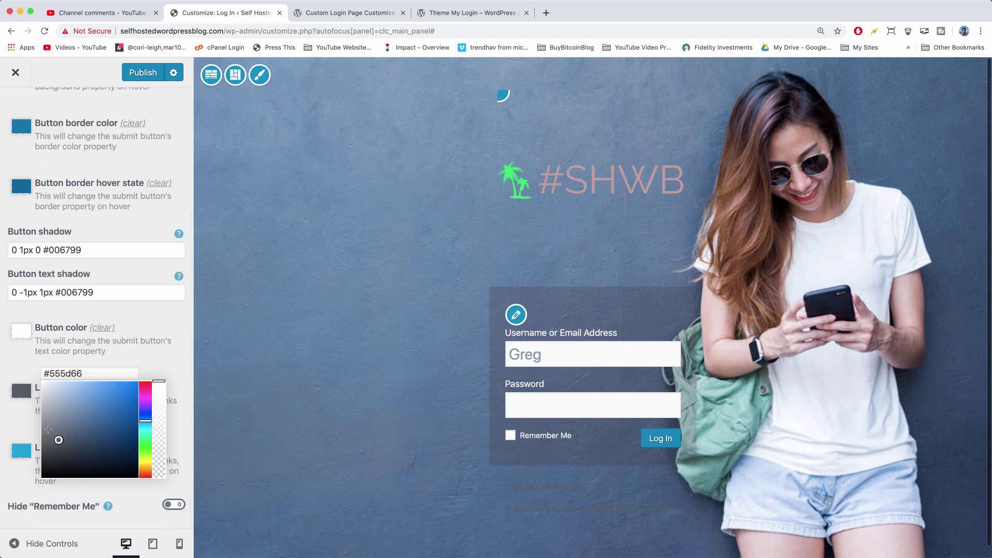
drag(58, 440, 29, 379)
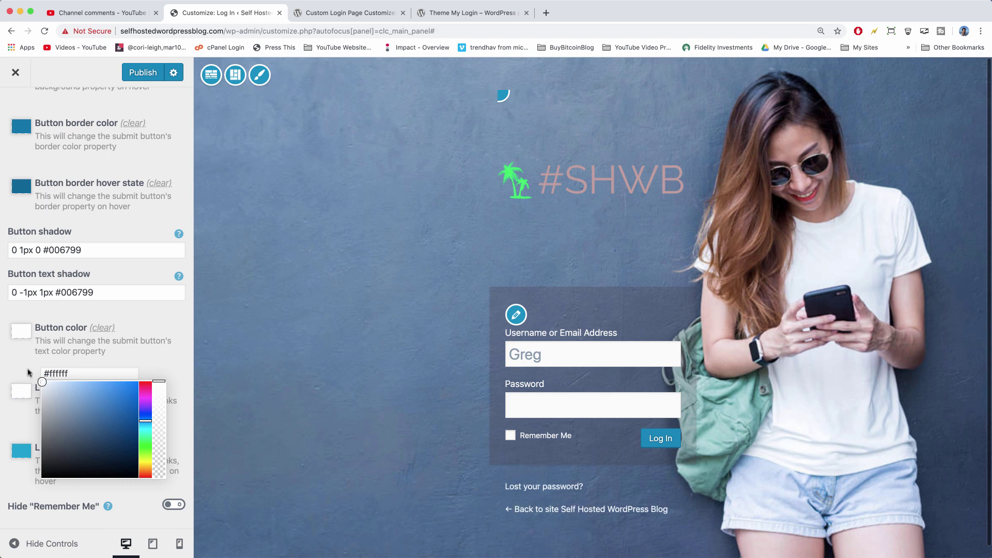
click(178, 329)
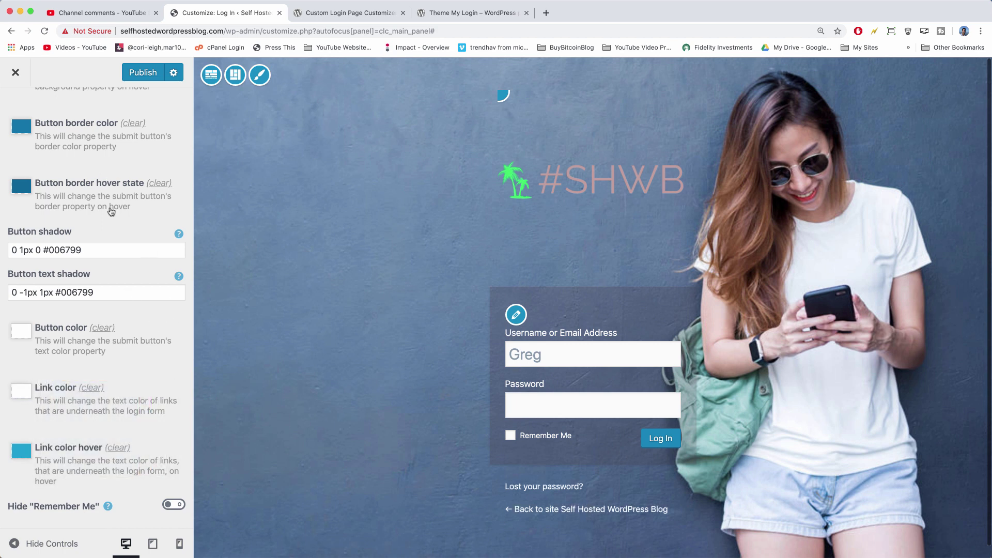
scroll(111, 211, up, 5)
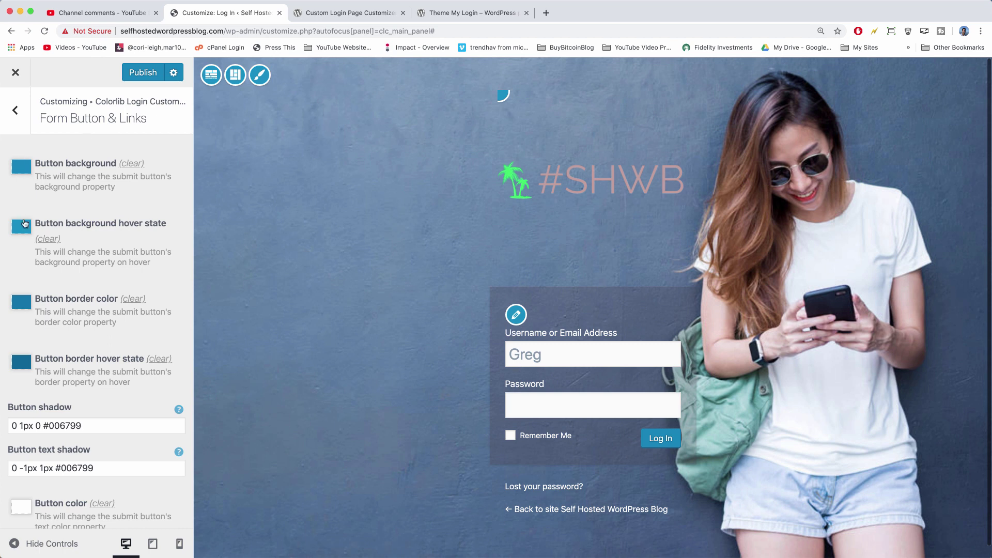
- Change the button background from blue to burnt orange-red, then go back
click(22, 168)
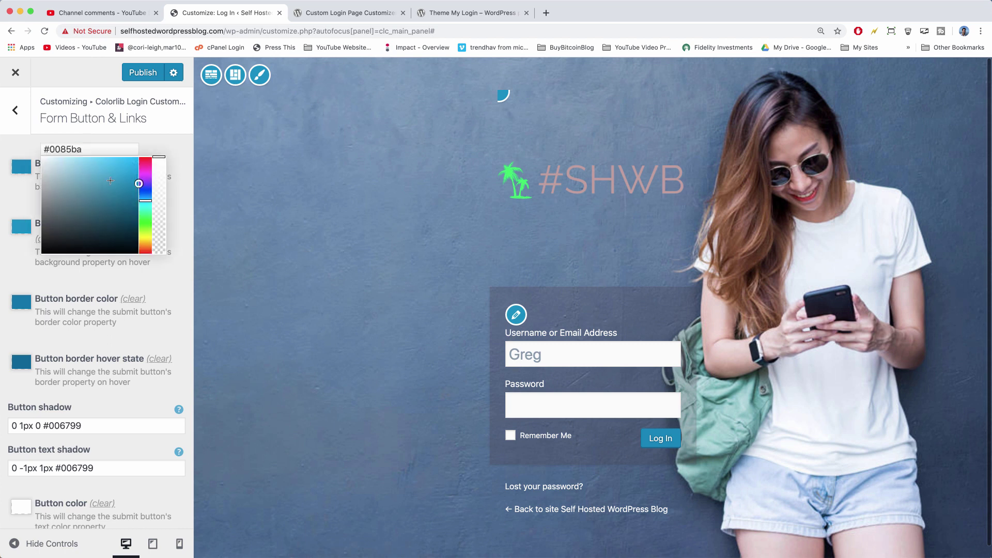
drag(148, 178, 147, 191)
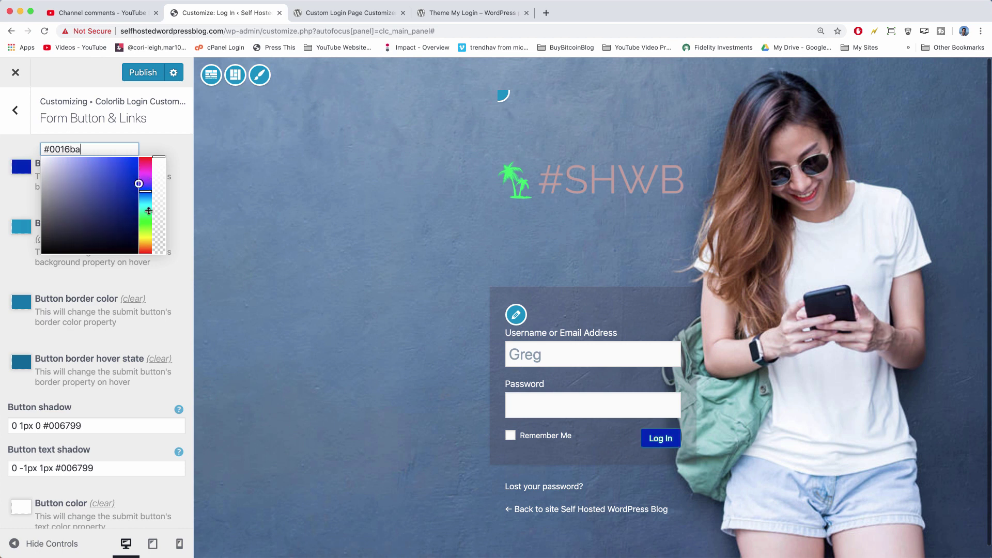
click(146, 243)
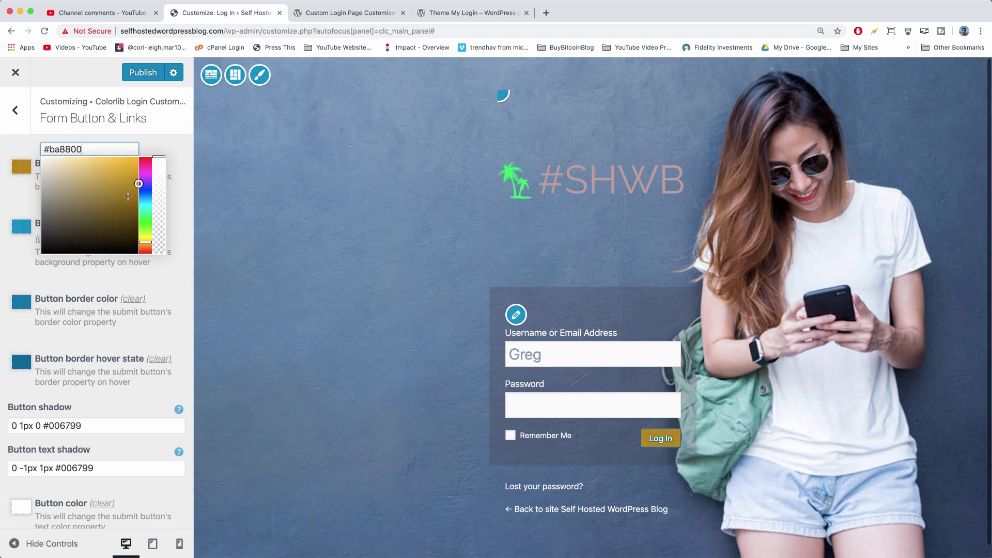
click(145, 244)
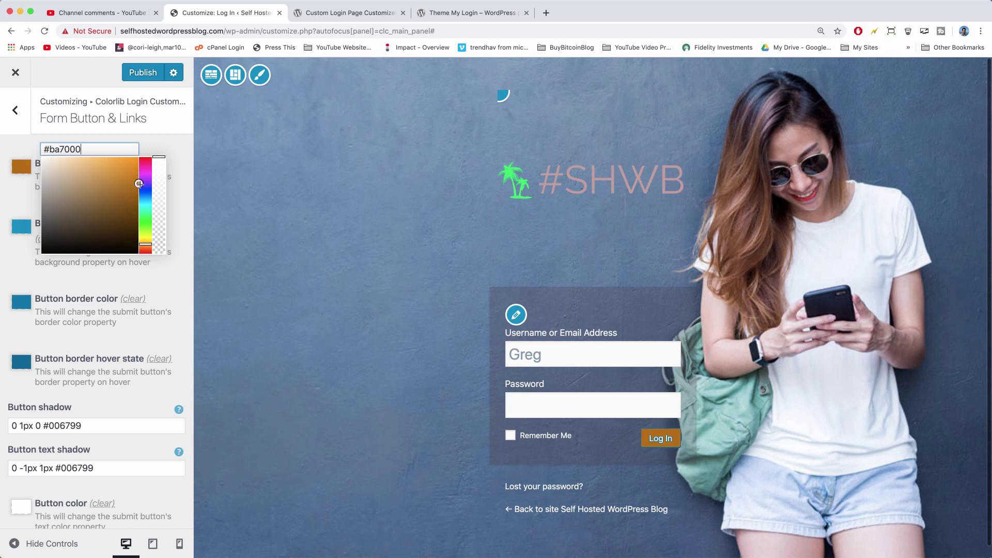
drag(138, 184, 139, 200)
click(145, 246)
click(14, 111)
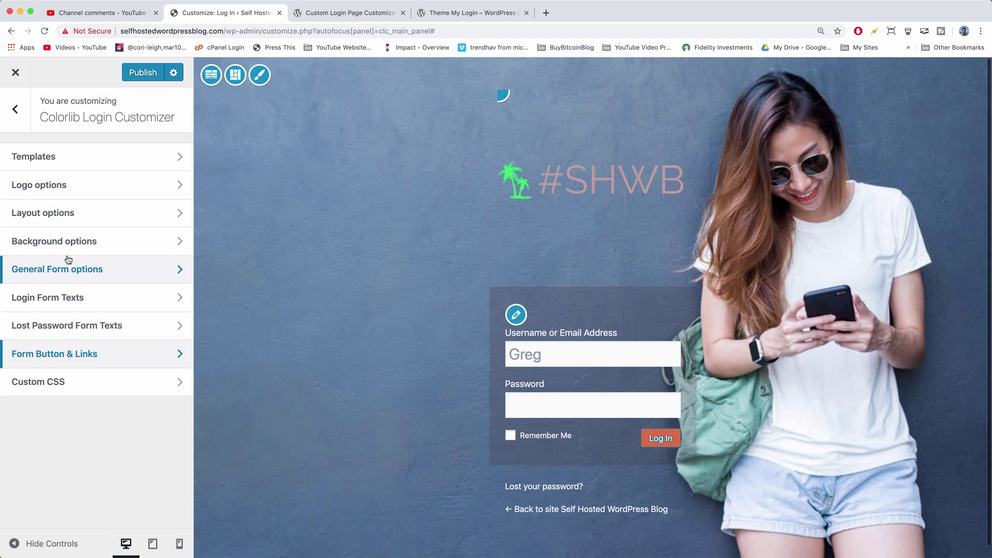
- Delete 'or Email Address' so the username label reads 'Username', then open Lost Password Form Texts
click(66, 297)
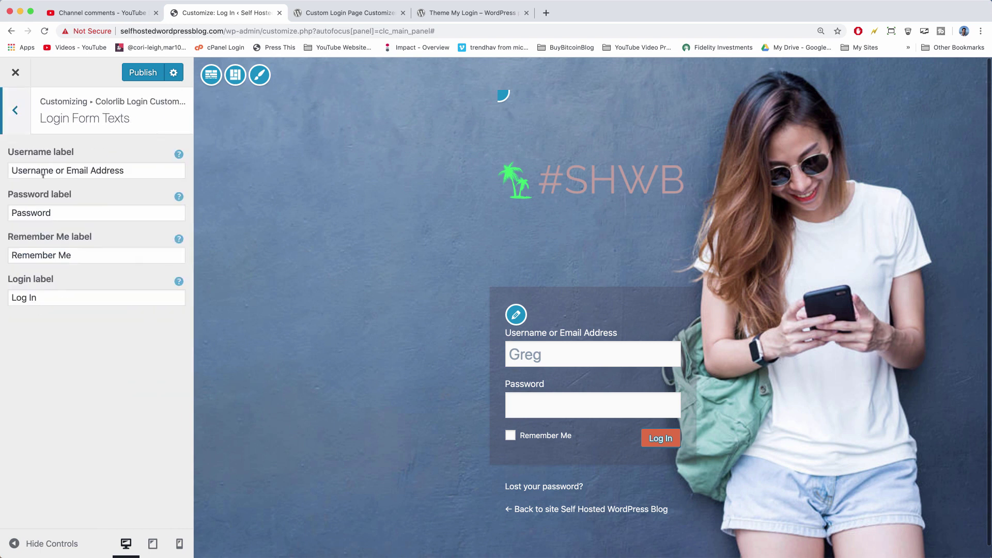
drag(57, 171, 124, 171)
key(BackSpace)
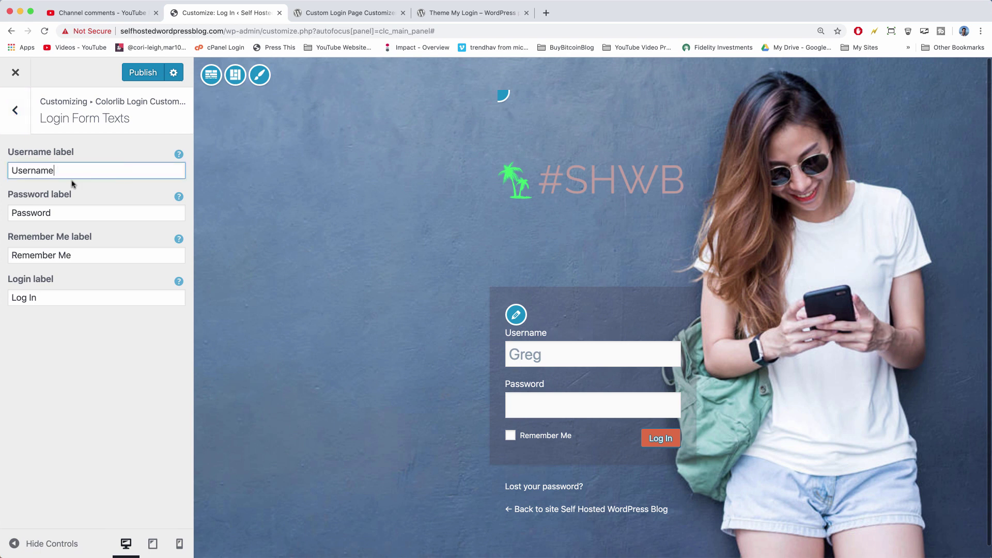
click(128, 361)
click(60, 169)
key(Escape)
click(103, 326)
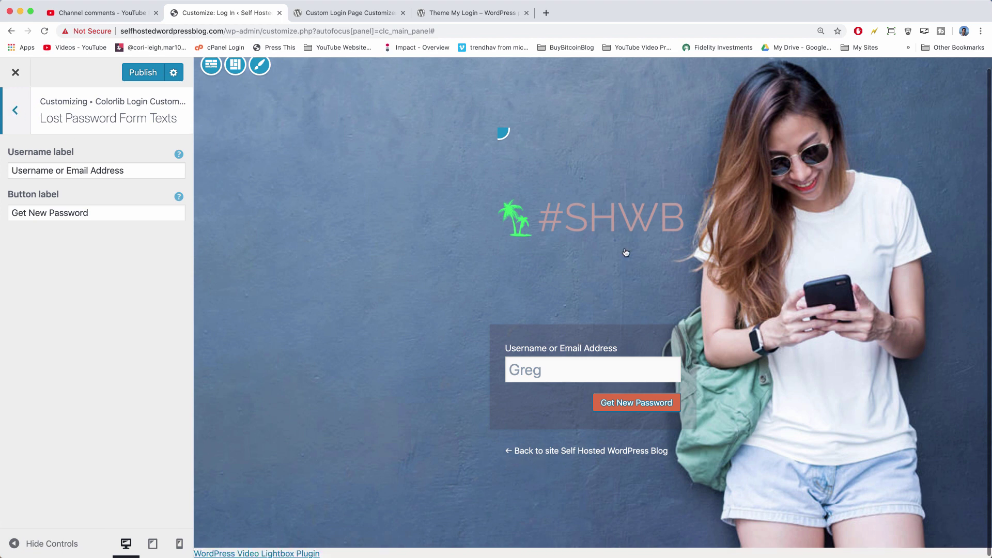
- Reopen Lost Password Form Texts, leave its username label unchanged, and return to the main menu
click(18, 121)
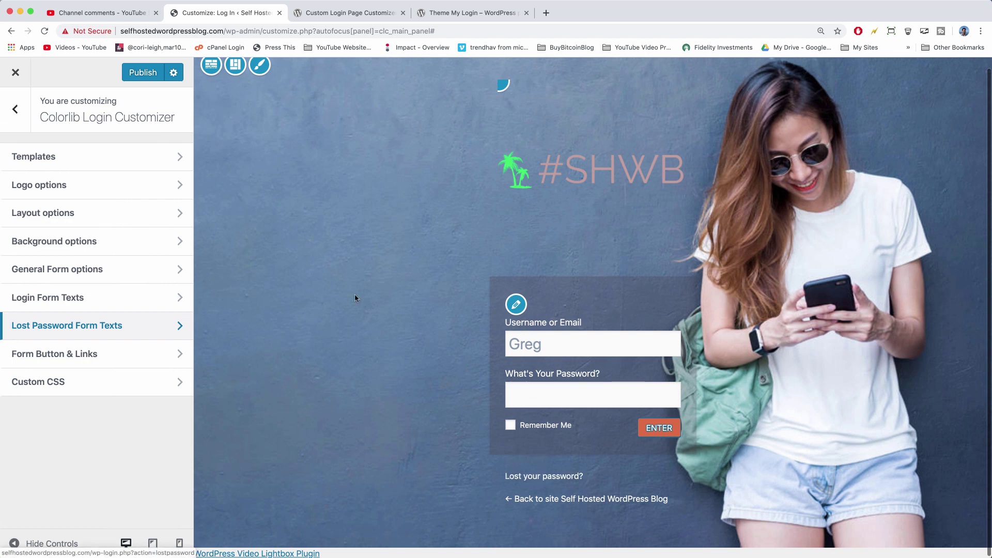
click(154, 333)
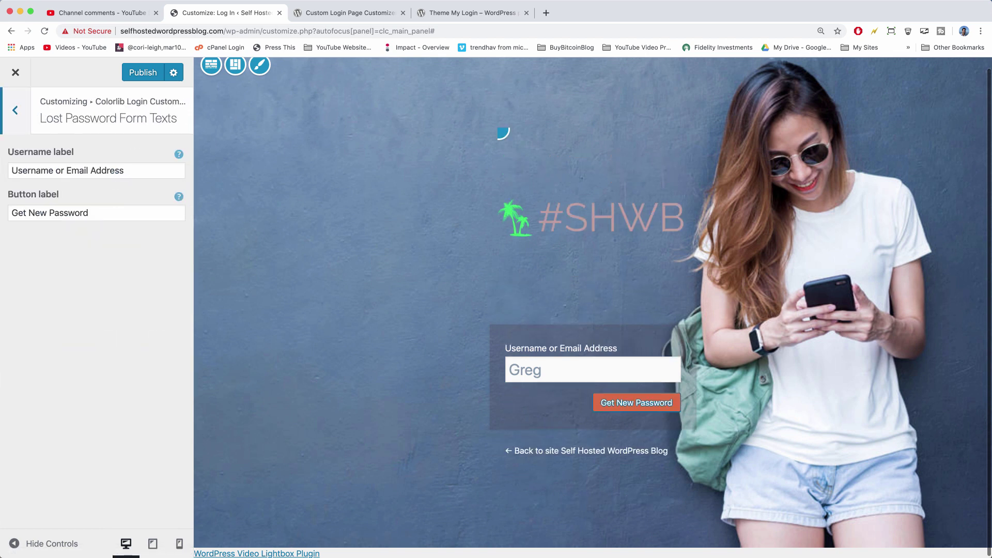
drag(56, 170, 138, 170)
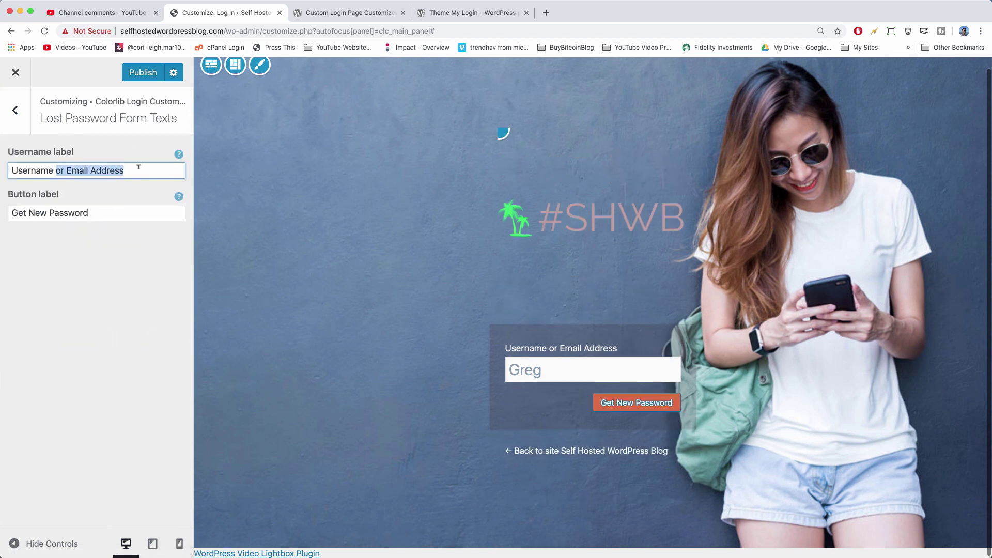
click(136, 323)
click(20, 116)
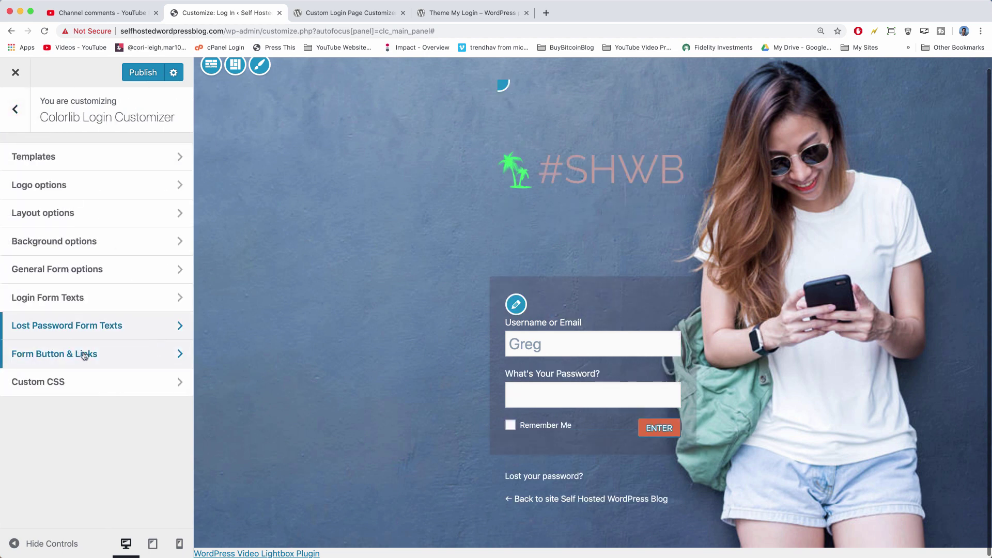
- Glance at Custom CSS, publish all login page changes, and exit to the travel-blog homepage
click(103, 380)
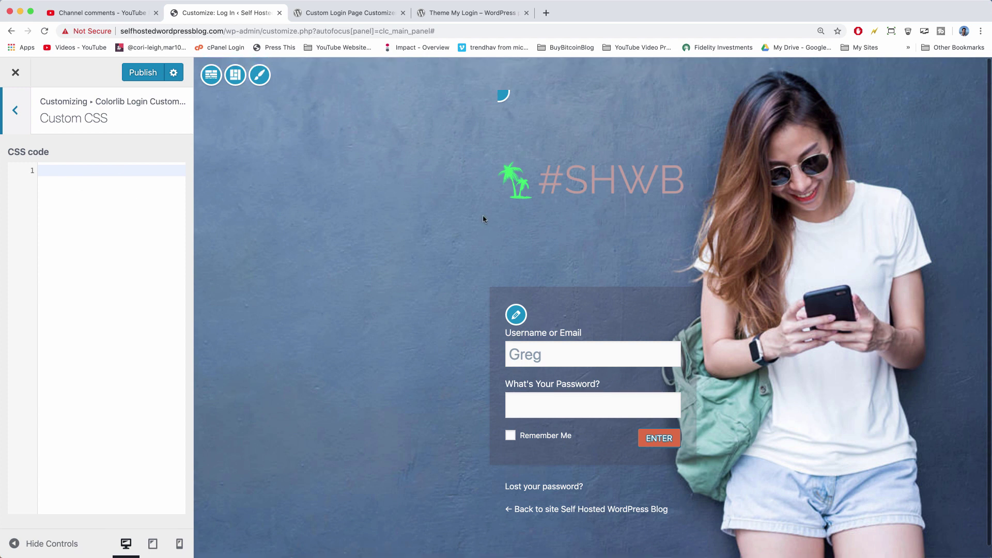
click(6, 111)
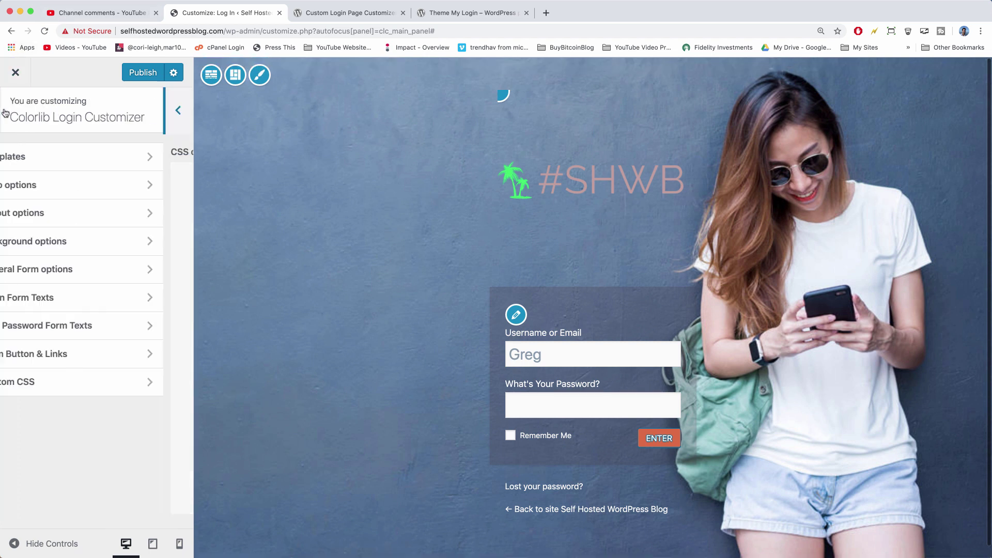
click(133, 75)
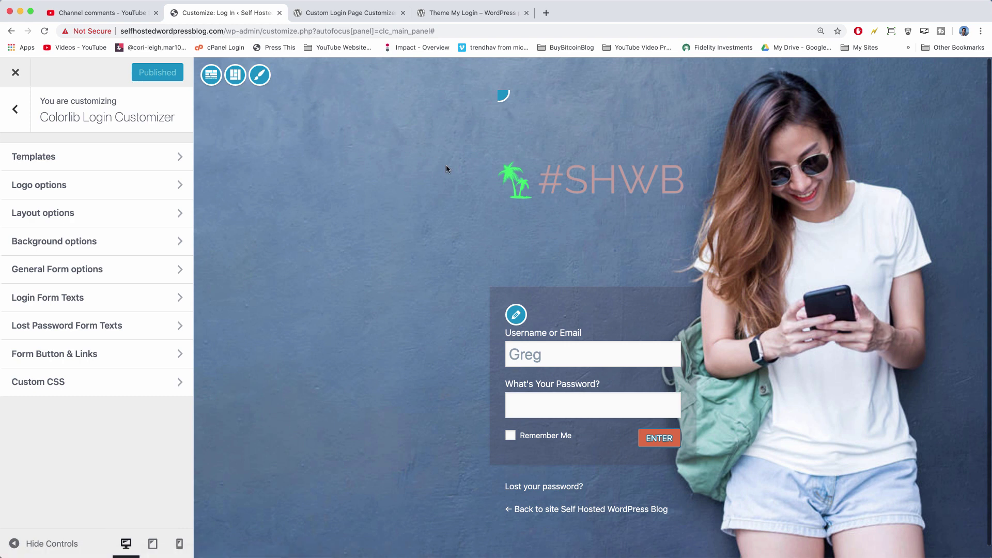
click(14, 73)
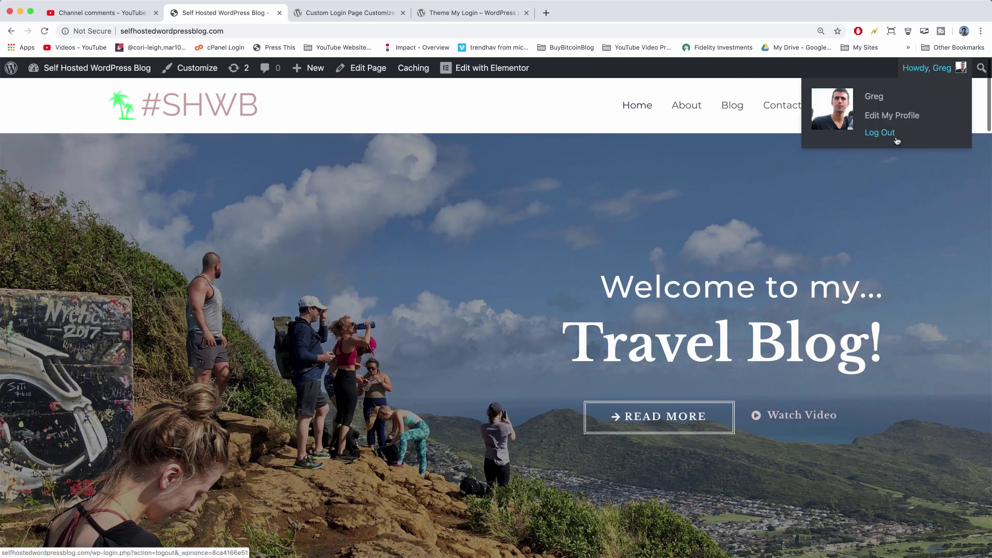
- Log out and load the site's /login address to see the live #SHWB login page
click(880, 132)
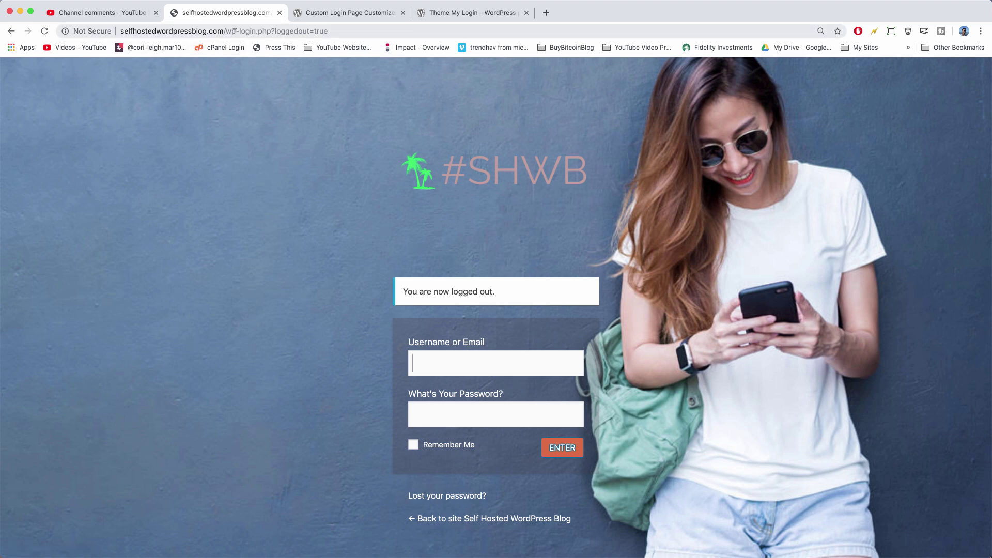
drag(225, 31, 398, 40)
key(BackSpace)
text(login)
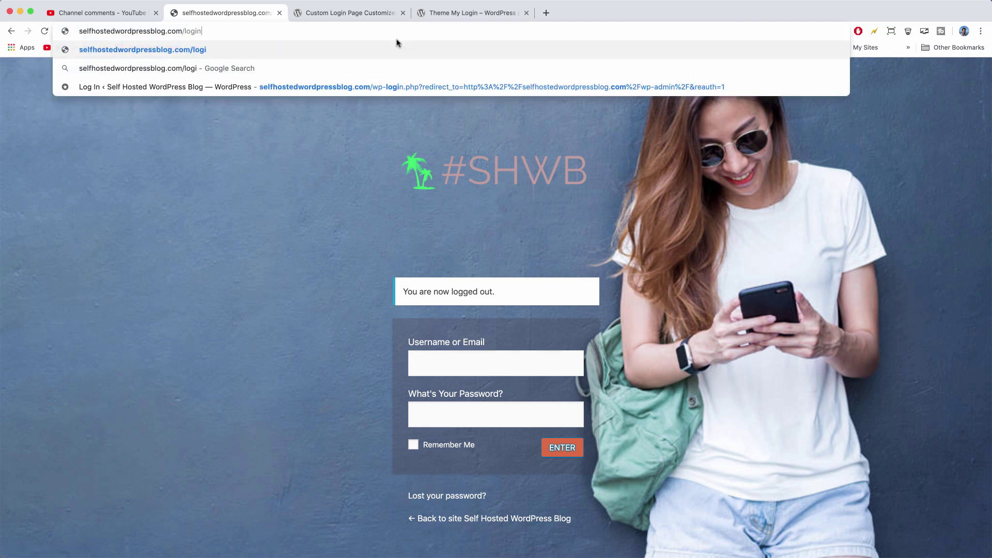
key(Return)
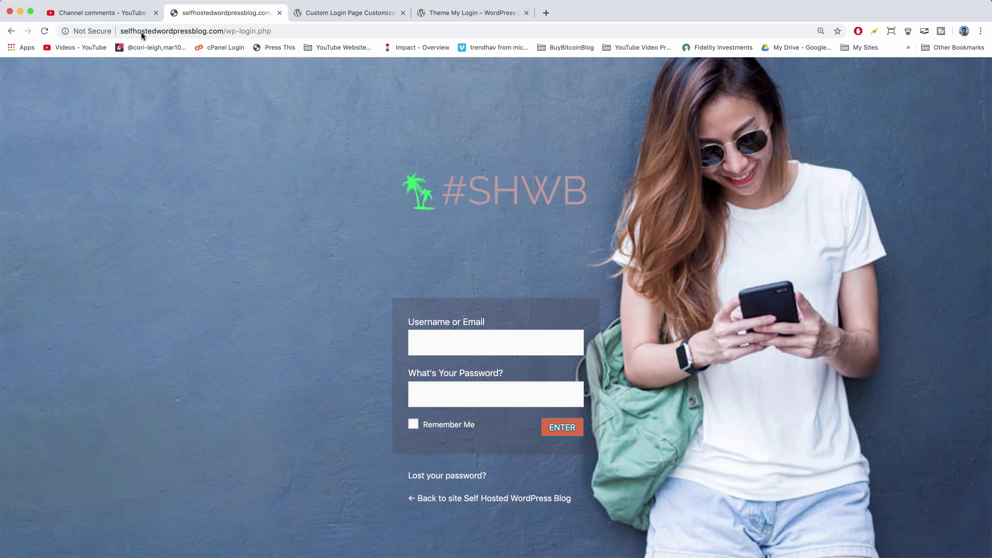
click(132, 16)
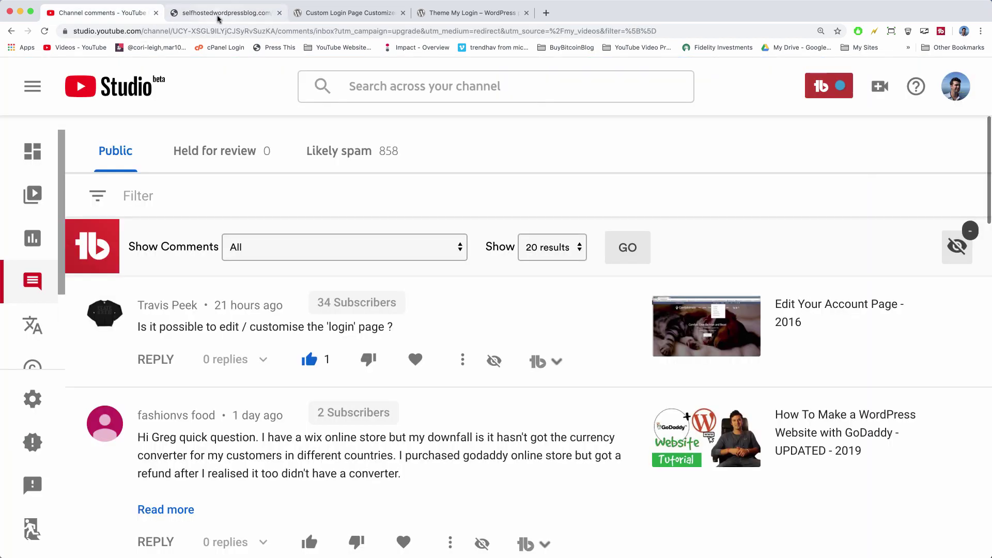
click(218, 15)
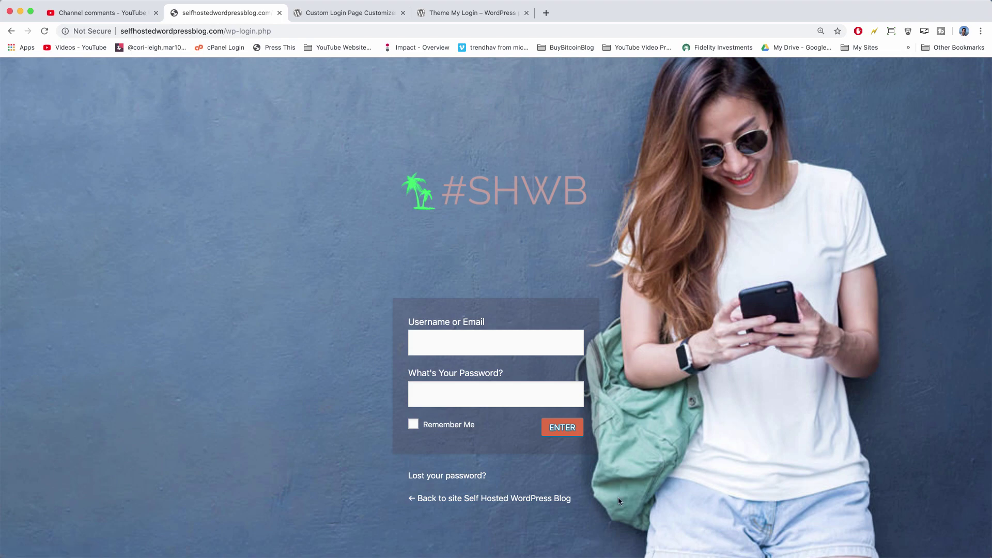